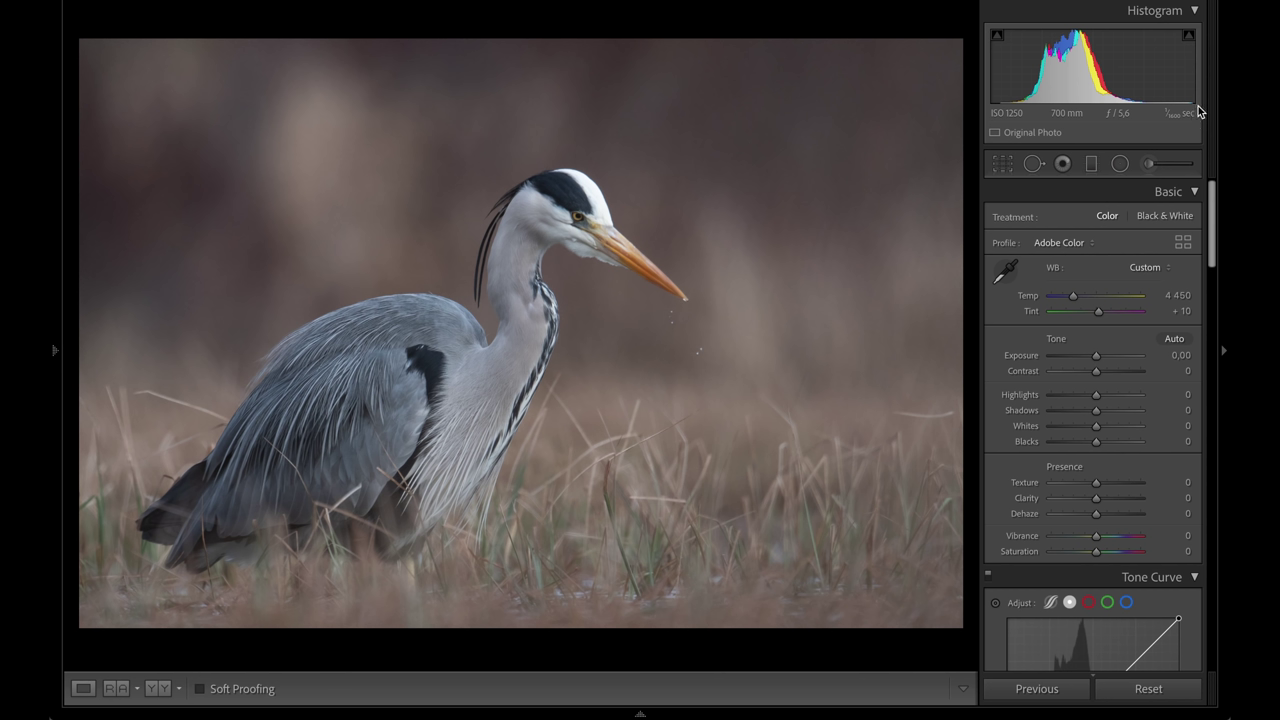
Adjust the heron photo's tone: exposure +0,30, highlights −48, whites +15 and blacks −5.
drag(1094, 356, 1097, 357)
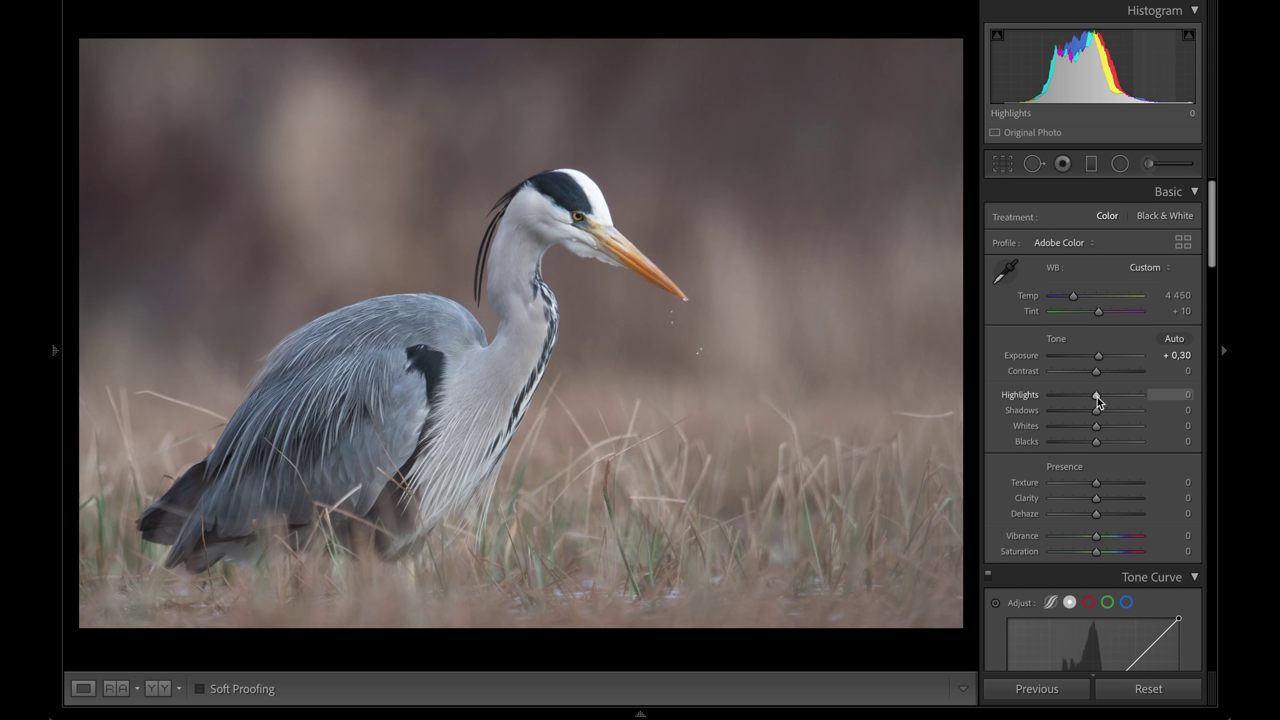
scroll(1097, 397, down, 3)
drag(1090, 400, 1079, 396)
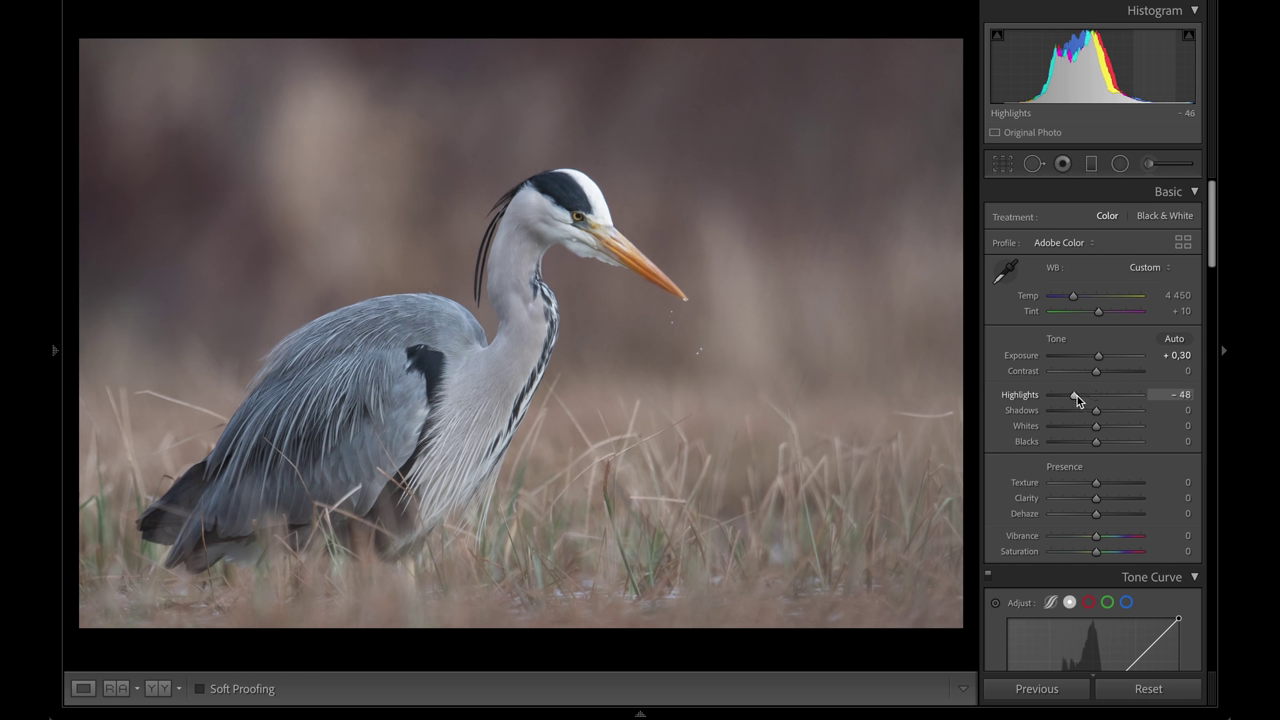
click(600, 206)
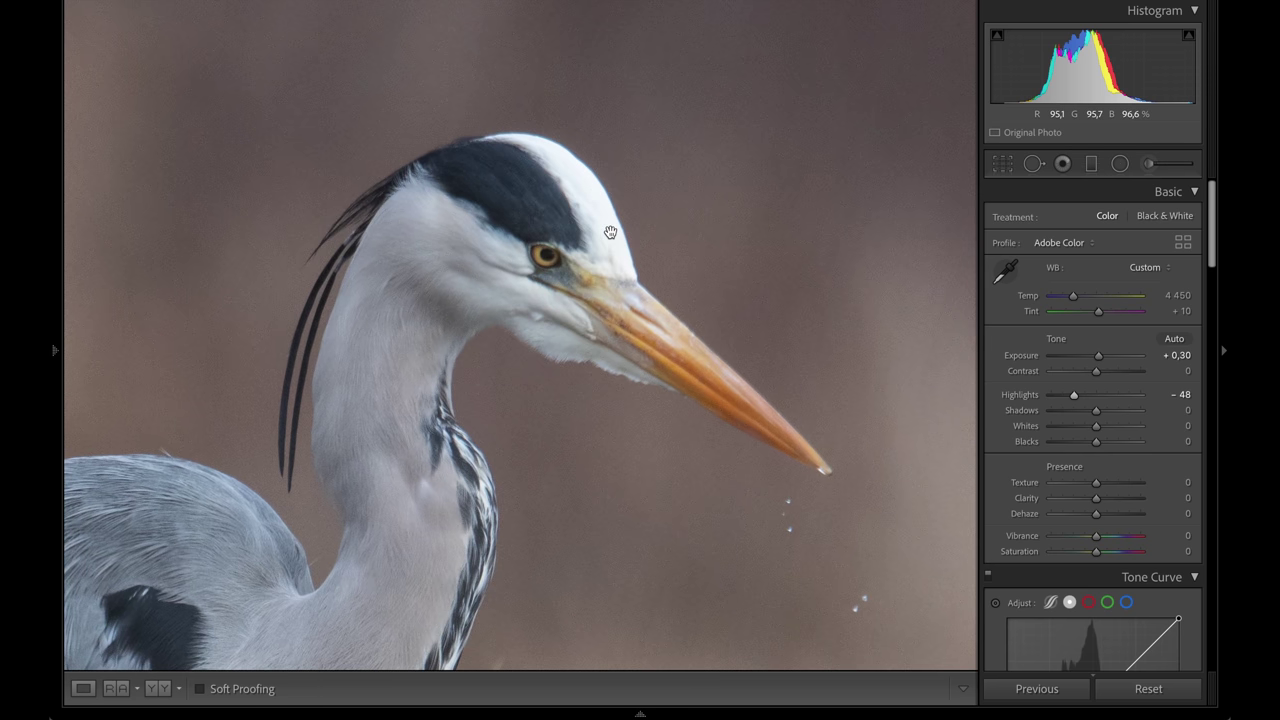
click(610, 232)
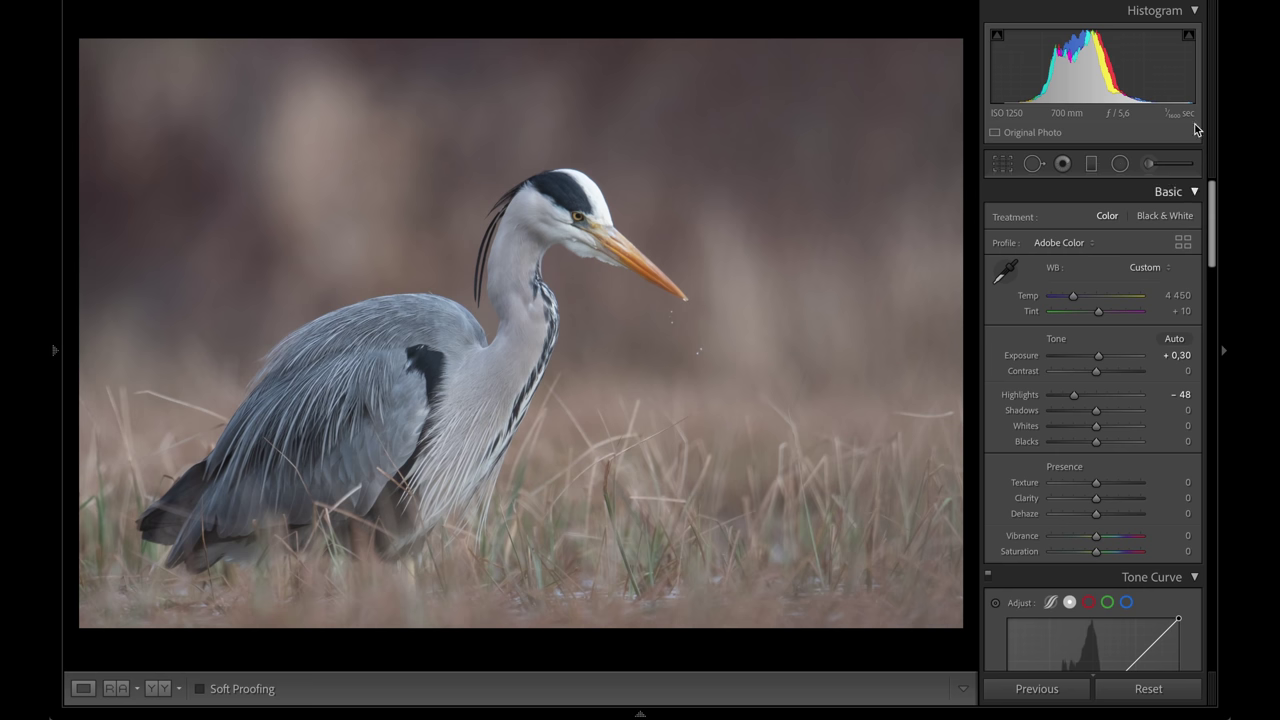
drag(1096, 426, 1093, 441)
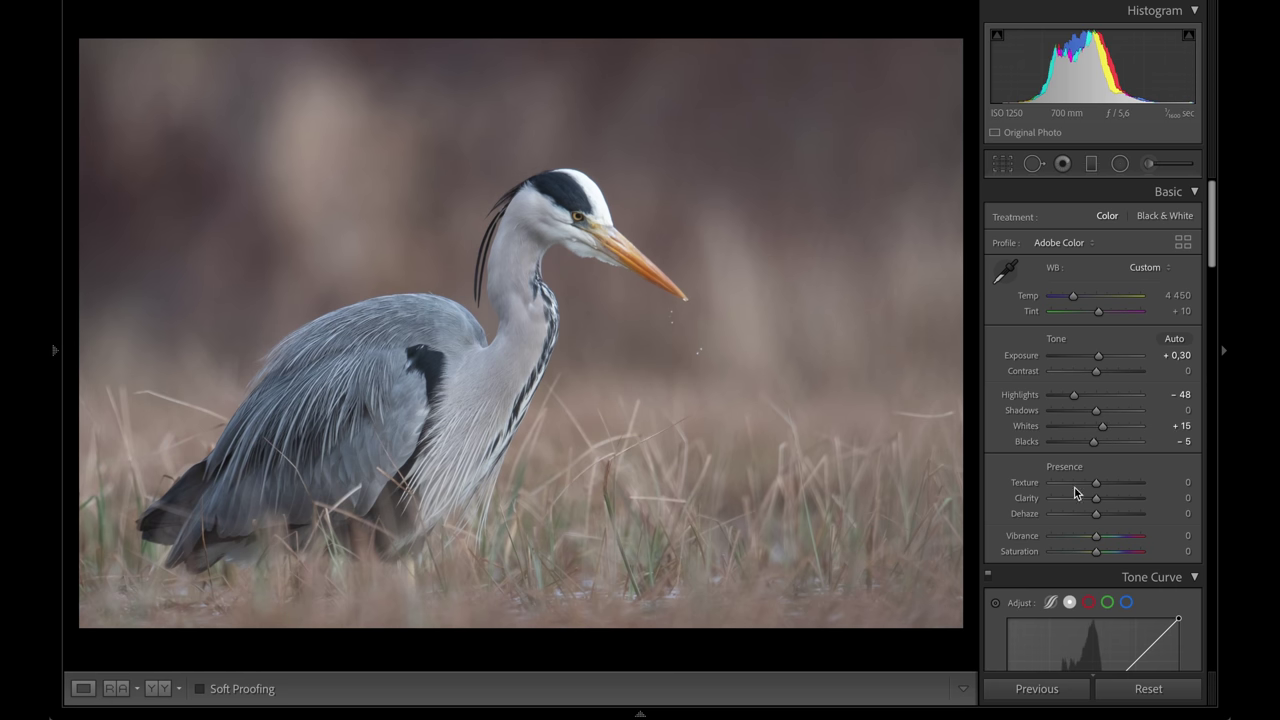
Set the photo's clarity to +5, dehaze to −5, and both vibrance and saturation to +5.
scroll(1075, 477, down, 1)
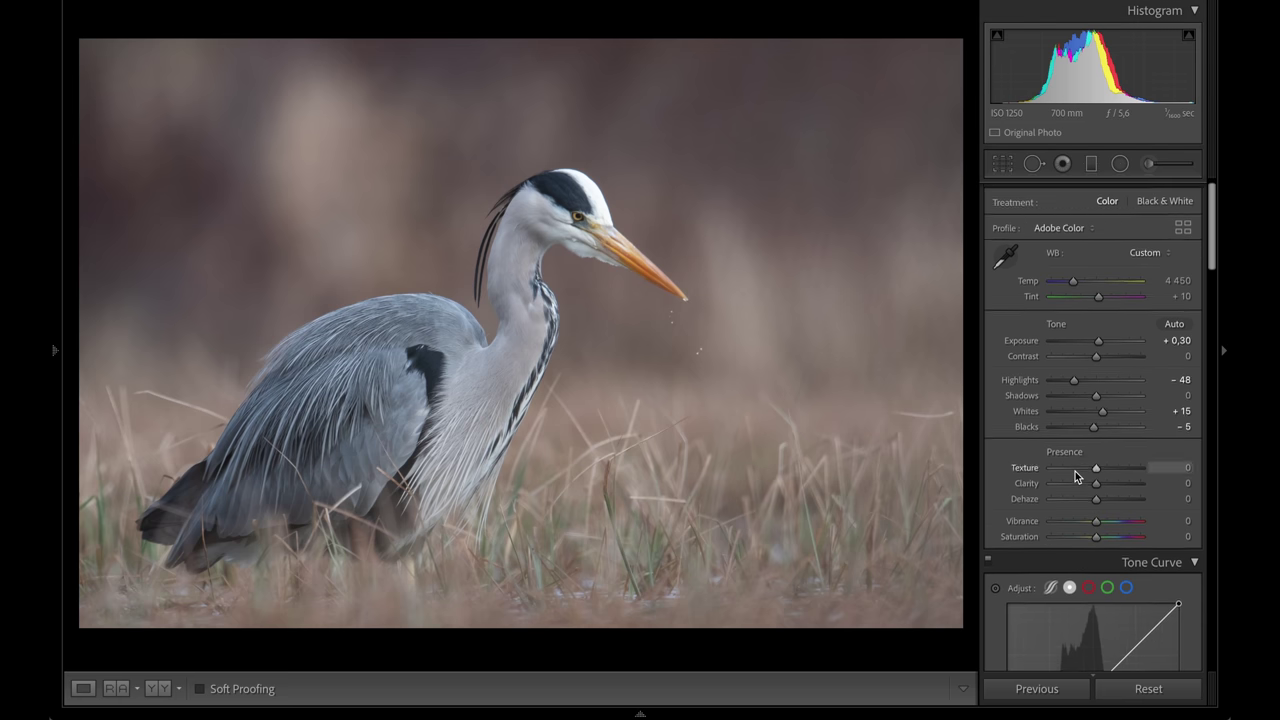
scroll(1075, 474, down, 2)
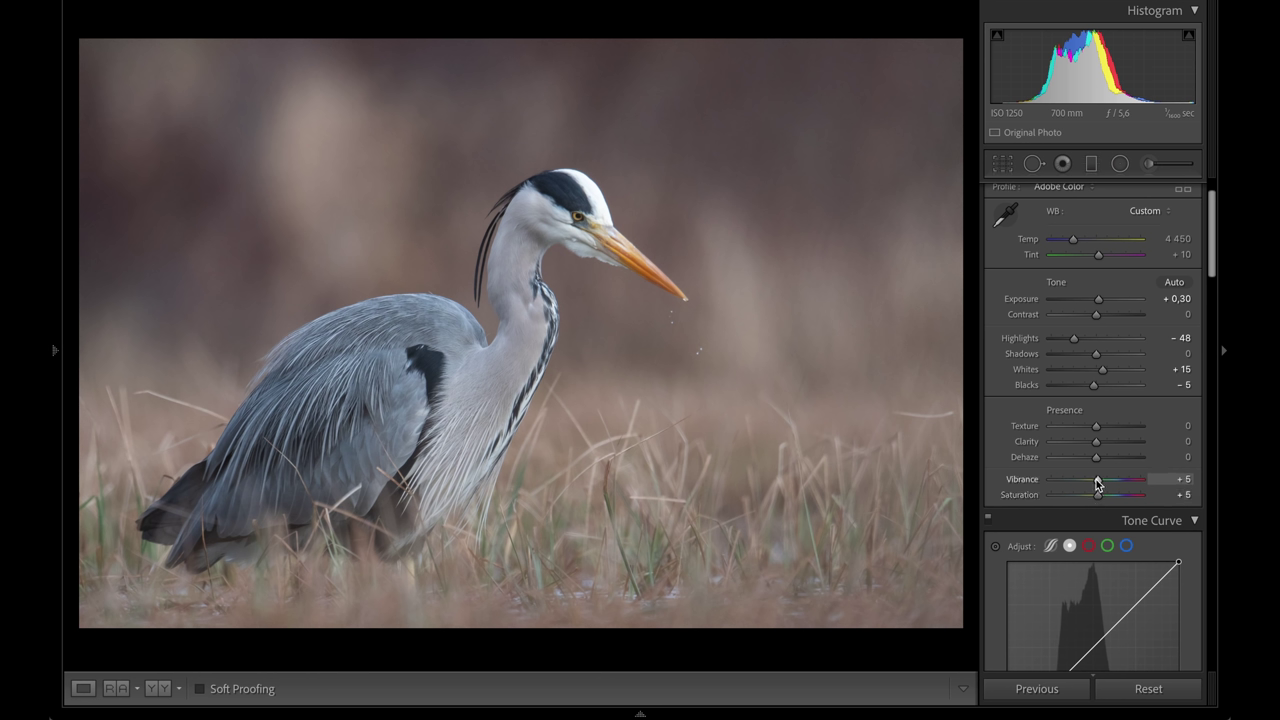
key(Up)
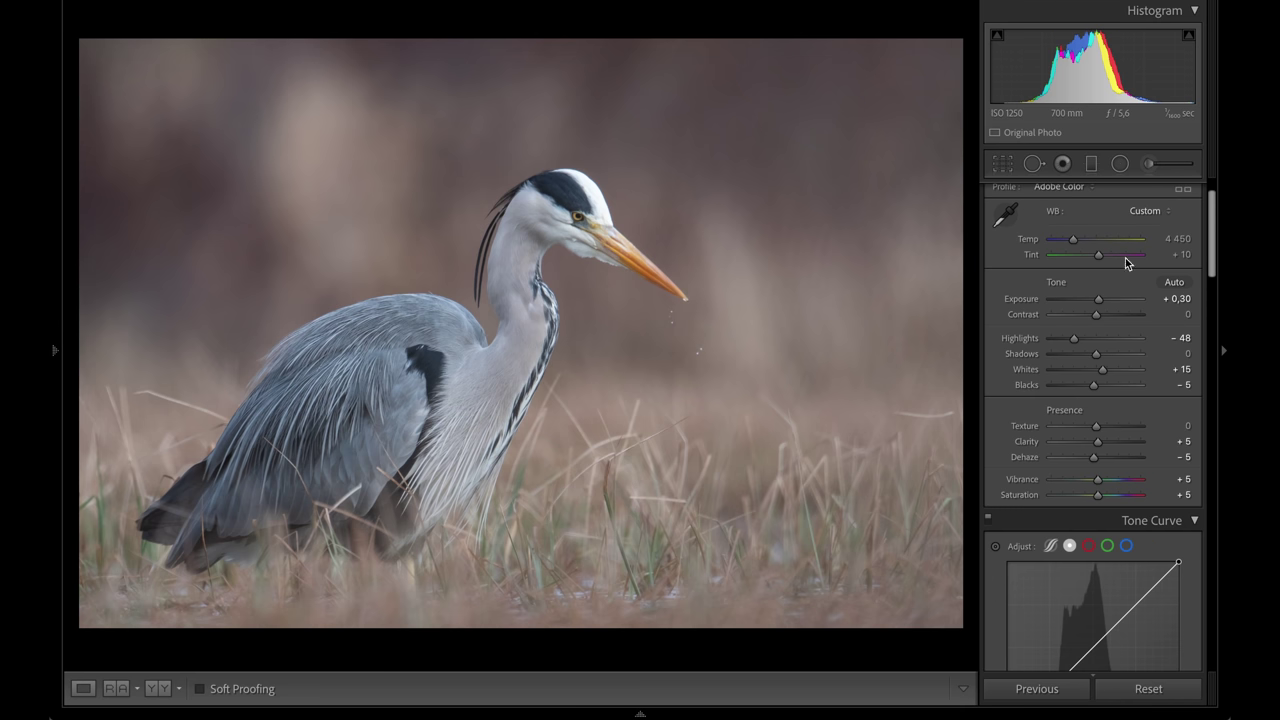
Paint an adjustment brush mask with Clarity 10 and Dehaze 11 over the heron's beak and head, reducing the brush size to 4,0.
click(1148, 166)
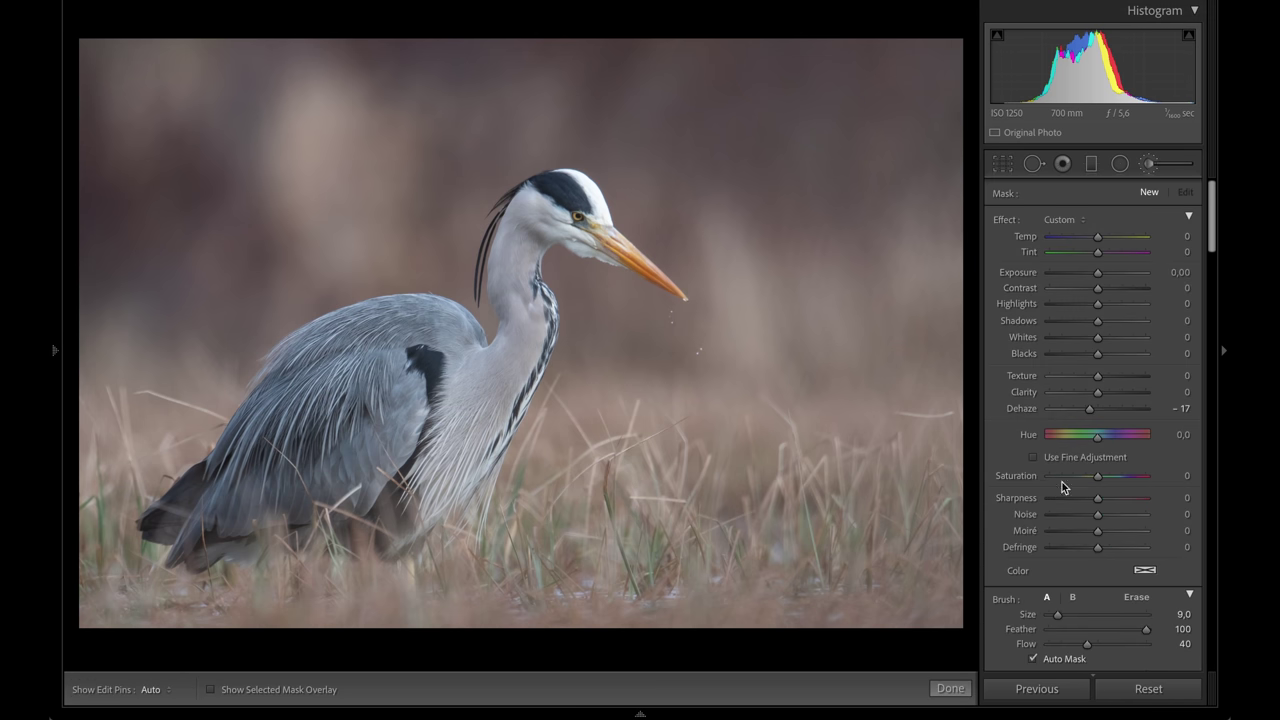
drag(1104, 410, 1105, 396)
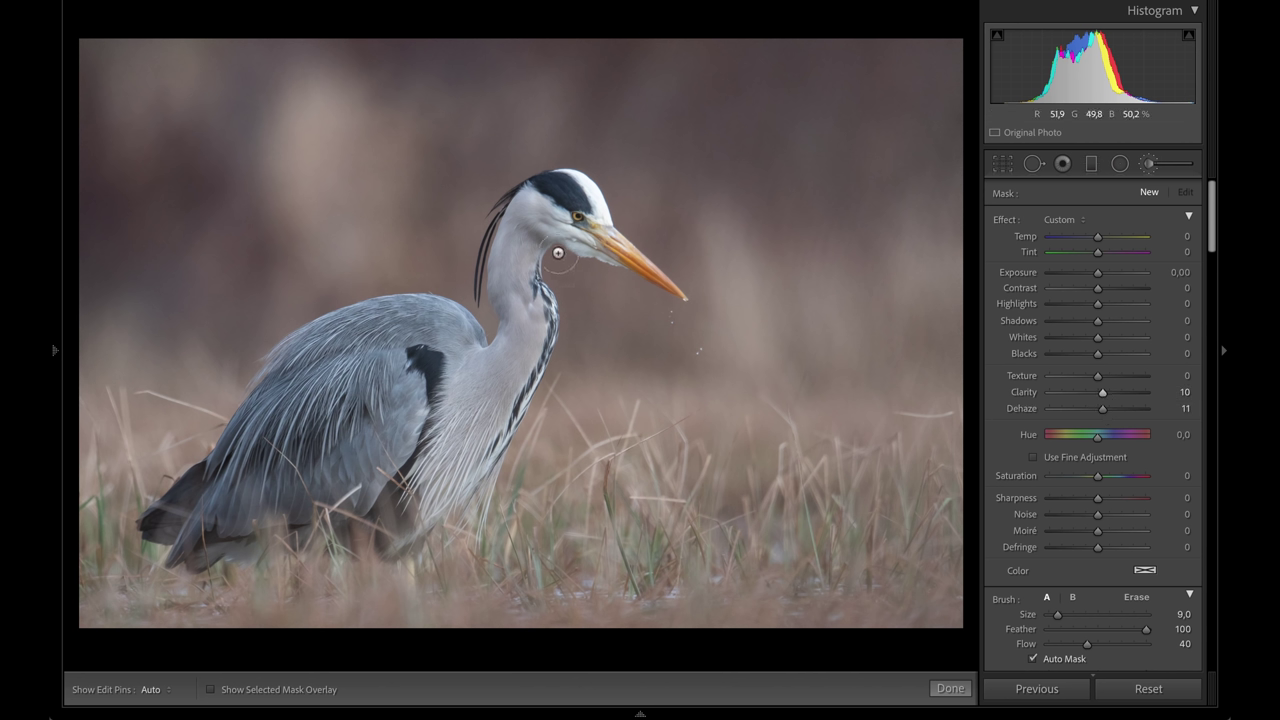
scroll(580, 235, down, 3)
key(h)
key(h)
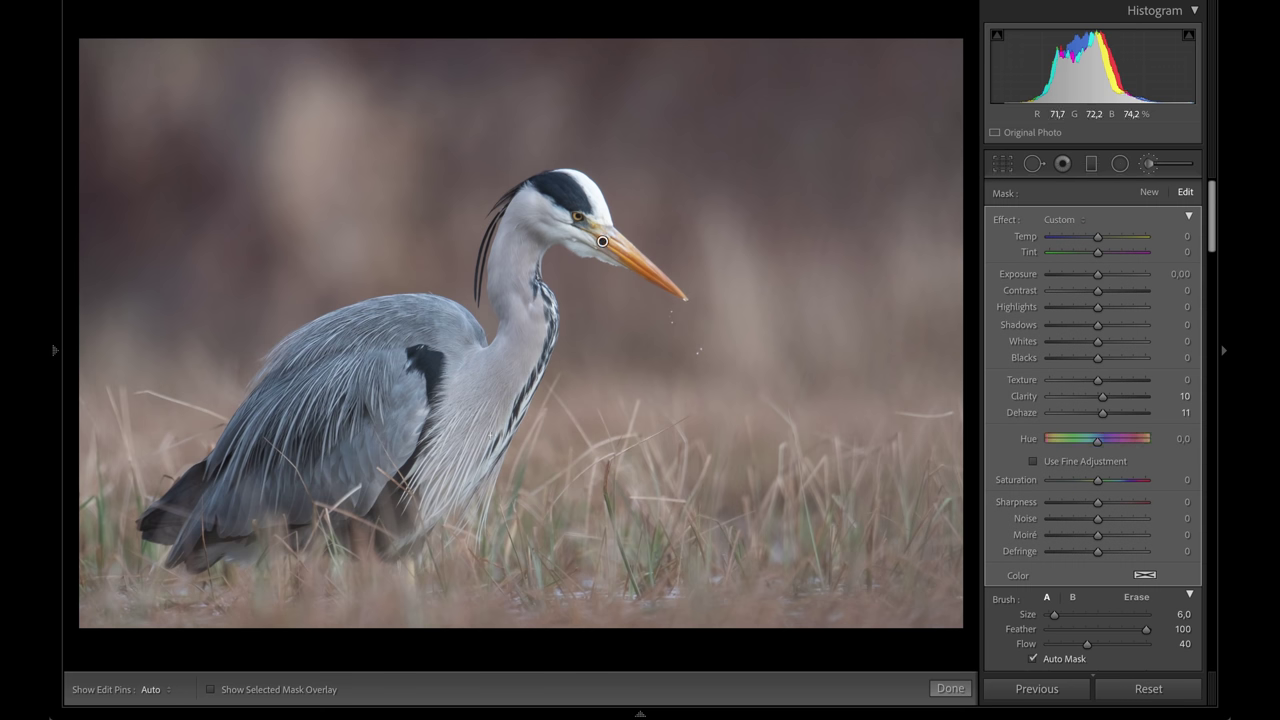
key(h)
key(h)
key(h)
key(bracketleft)
key(bracketleft)
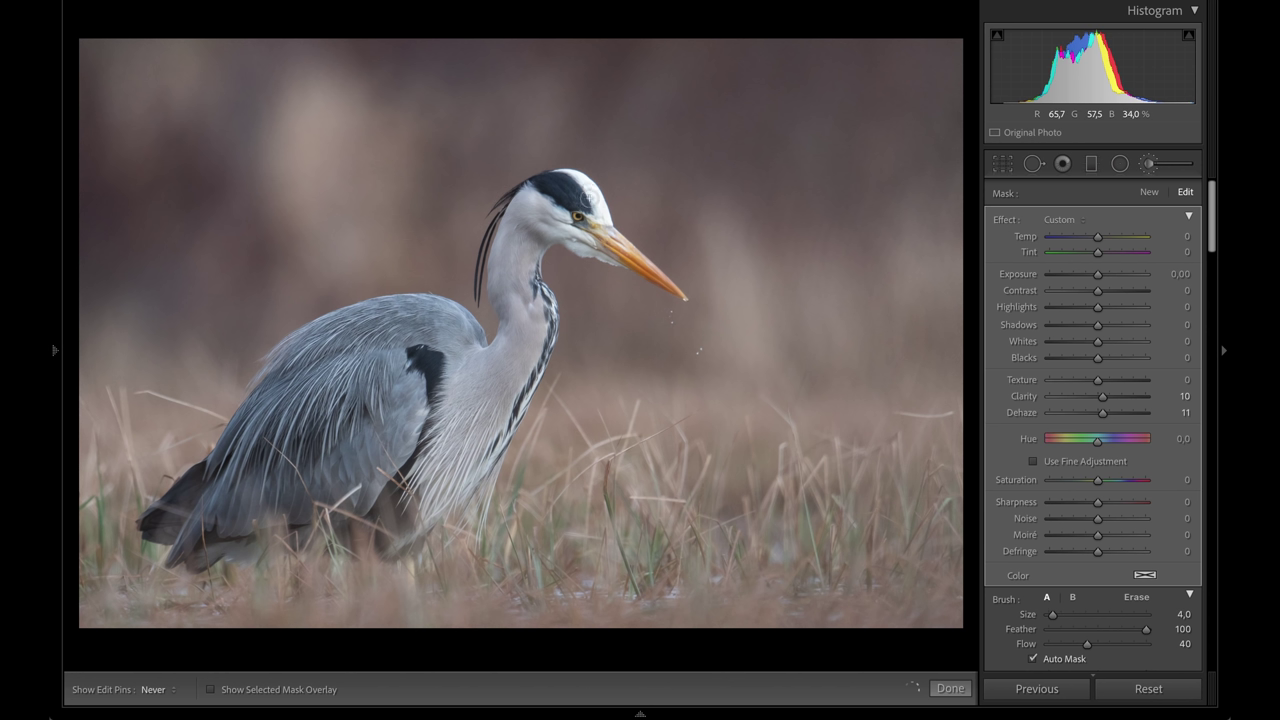
key(h)
Raise the head mask's Dehaze to 23 and finish the brush adjustment.
scroll(1159, 623, down, 1)
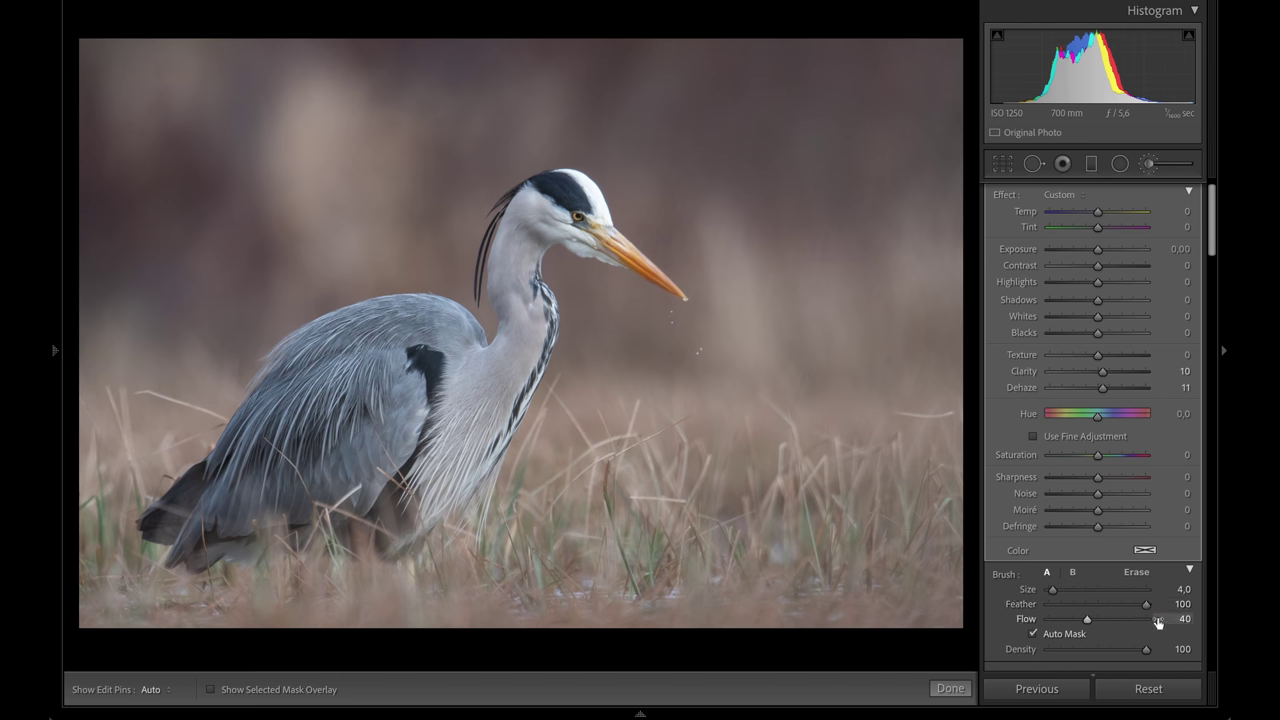
drag(1103, 388, 1109, 393)
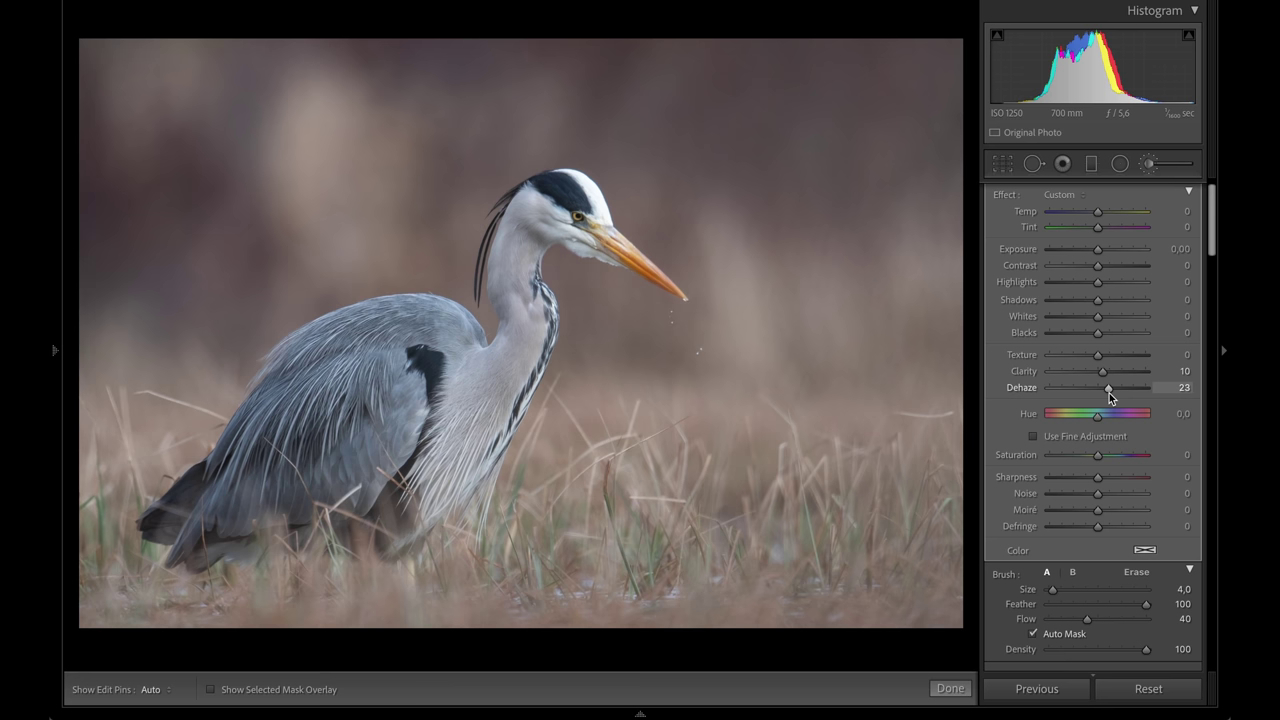
scroll(1148, 530, down, 2)
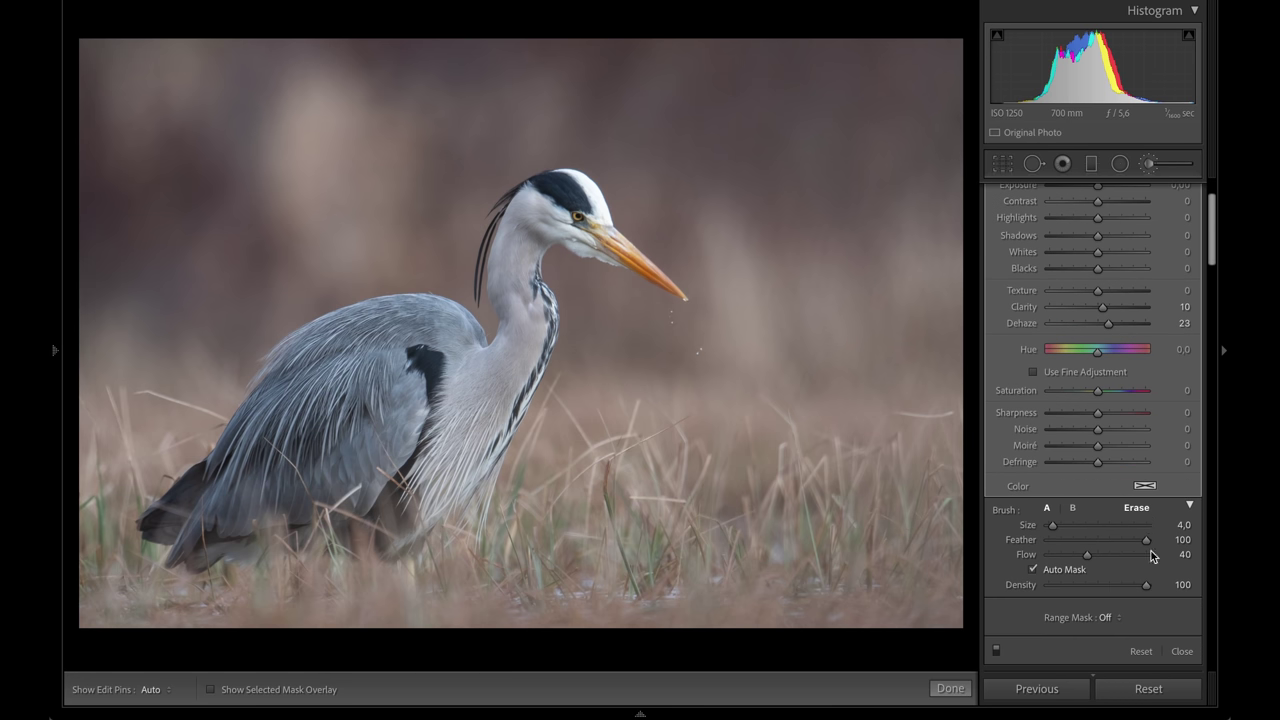
click(1182, 651)
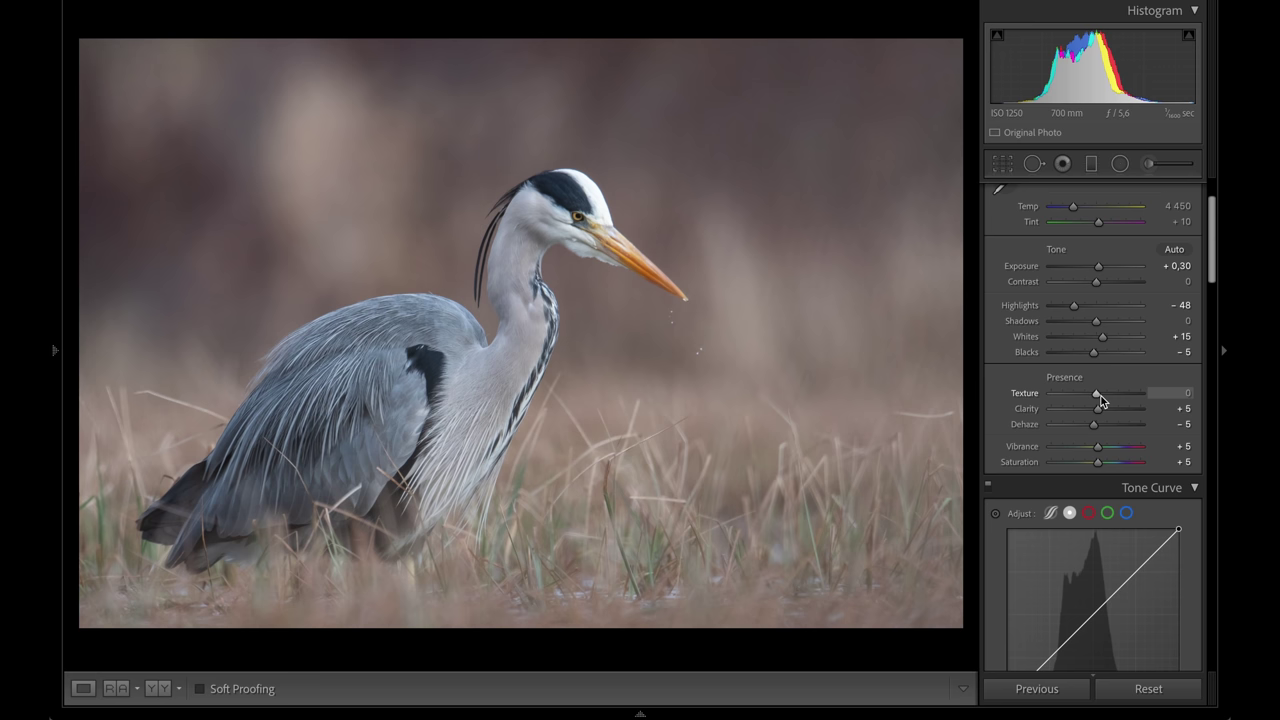
Check the heron's head and neck up close and set sharpening to Amount 60 with Radius 1,4.
scroll(1187, 393, down, 2)
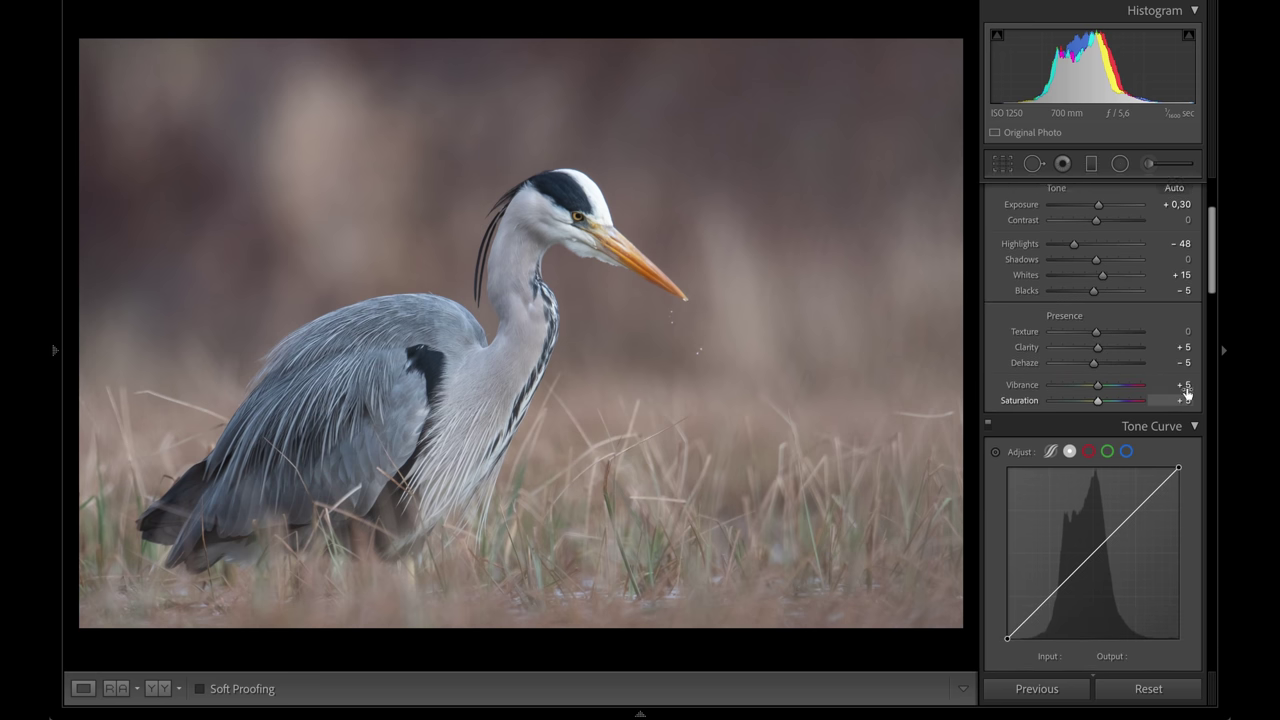
click(500, 308)
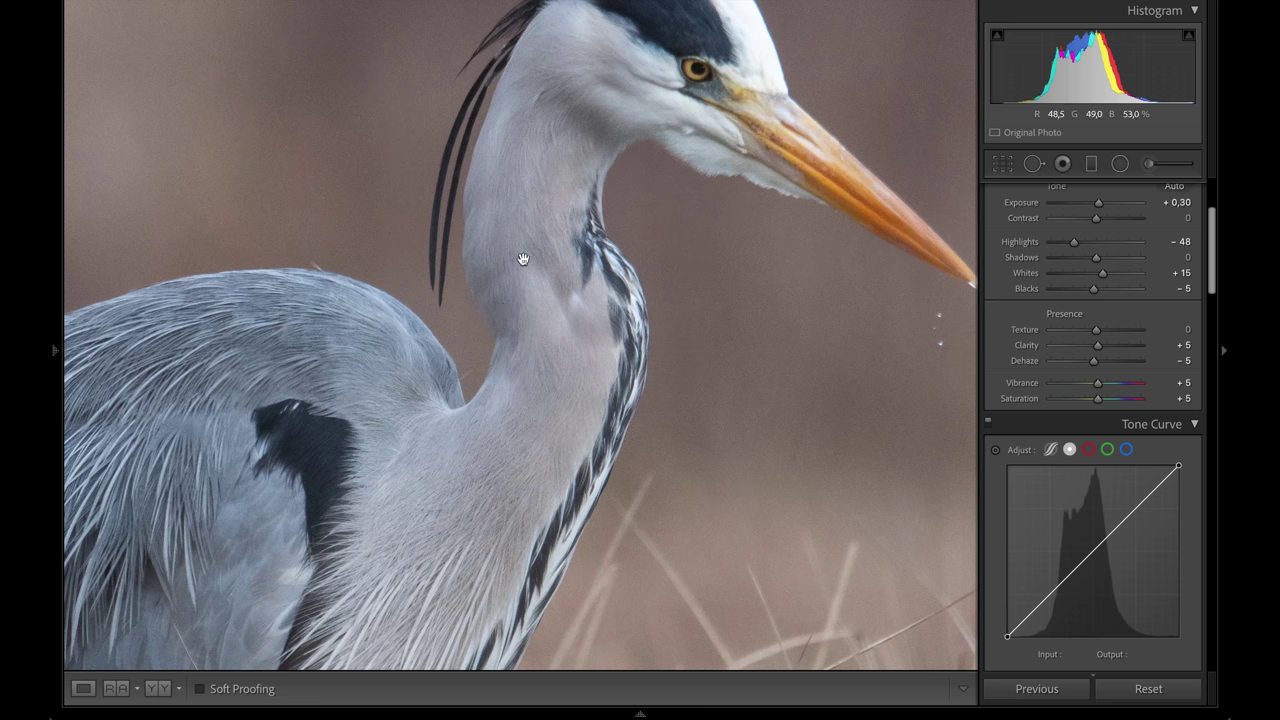
drag(557, 189, 526, 356)
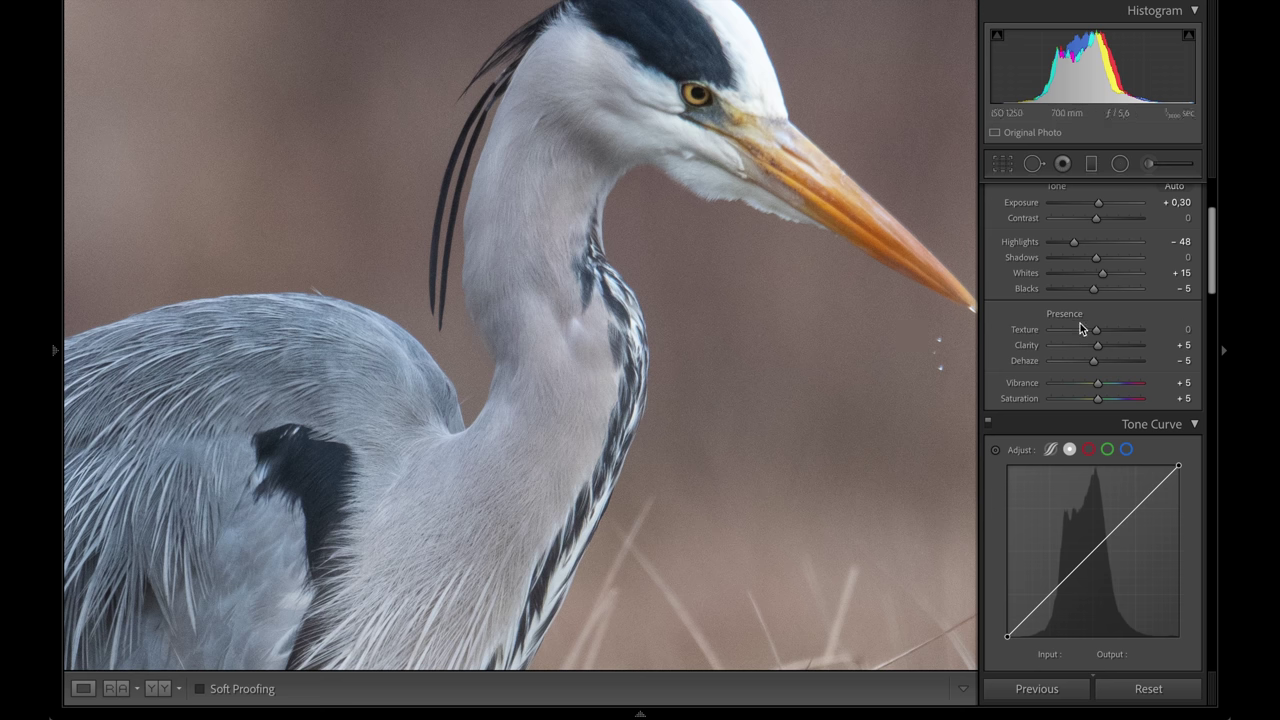
click(654, 174)
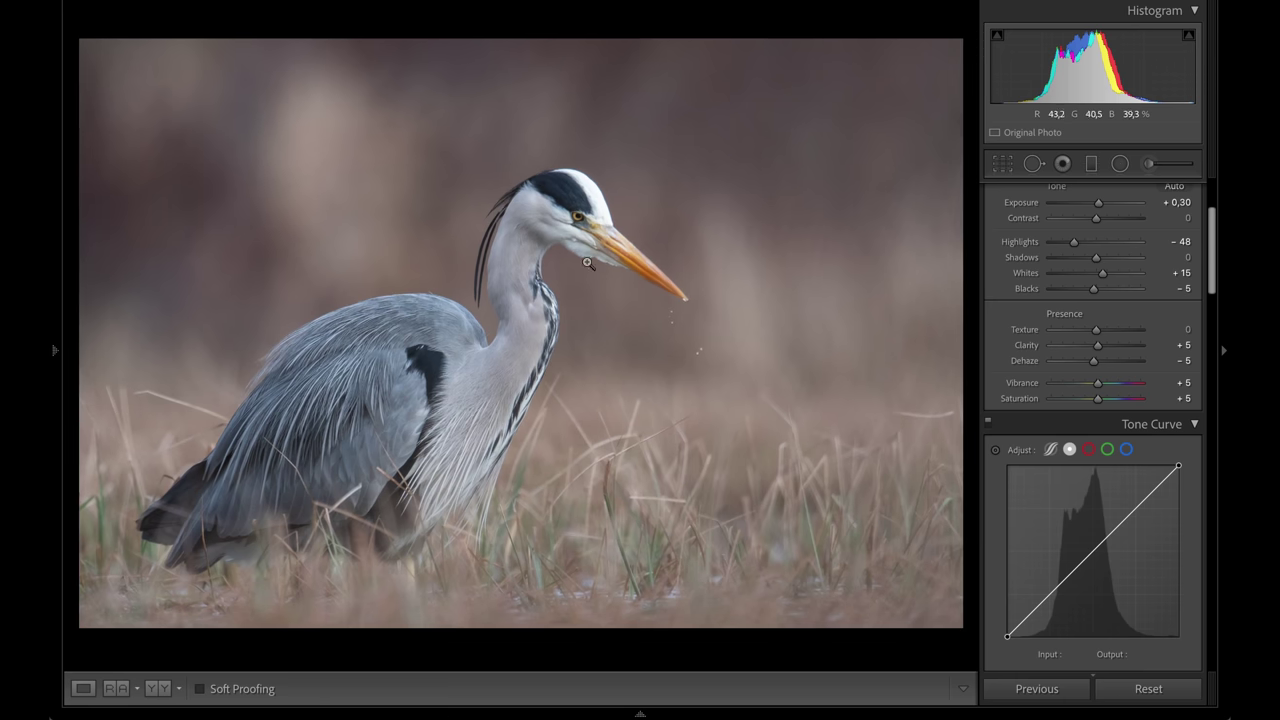
scroll(1119, 407, down, 3)
scroll(1119, 407, down, 15)
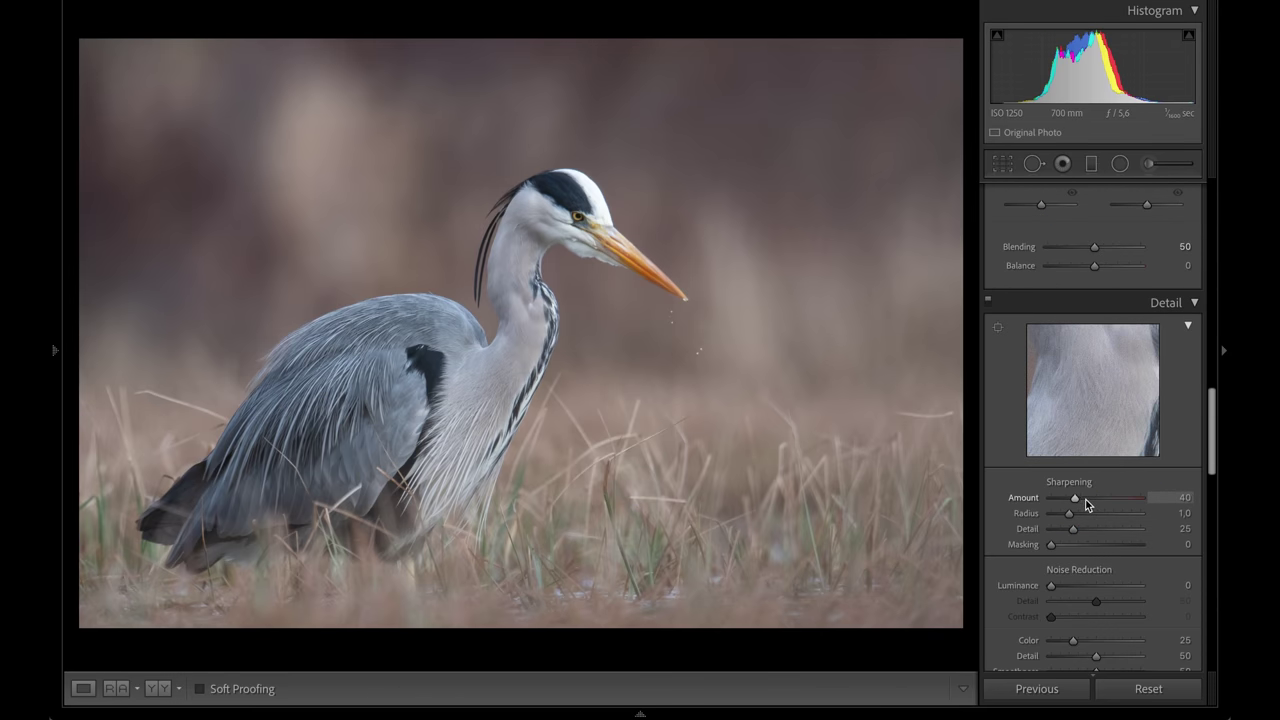
click(1085, 499)
click(1076, 514)
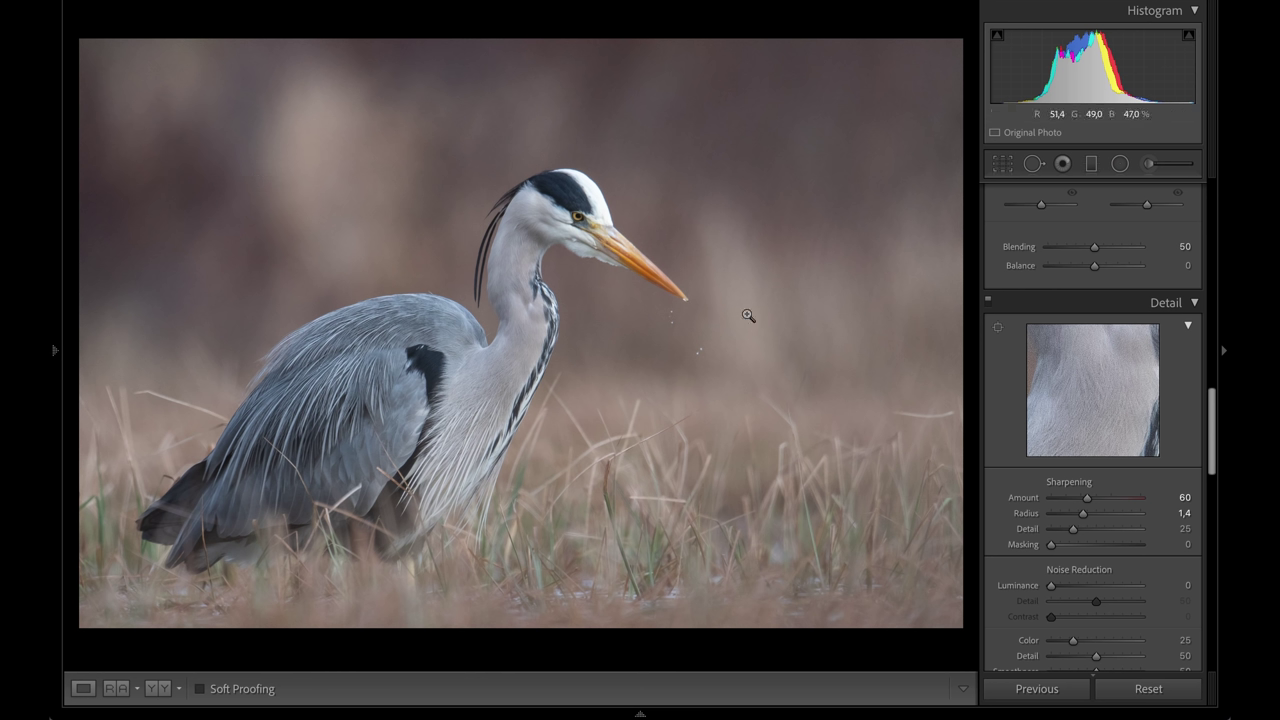
Set the post-crop vignetting amount to −5 and warm the white balance temperature to 4 750.
scroll(1026, 409, down, 10)
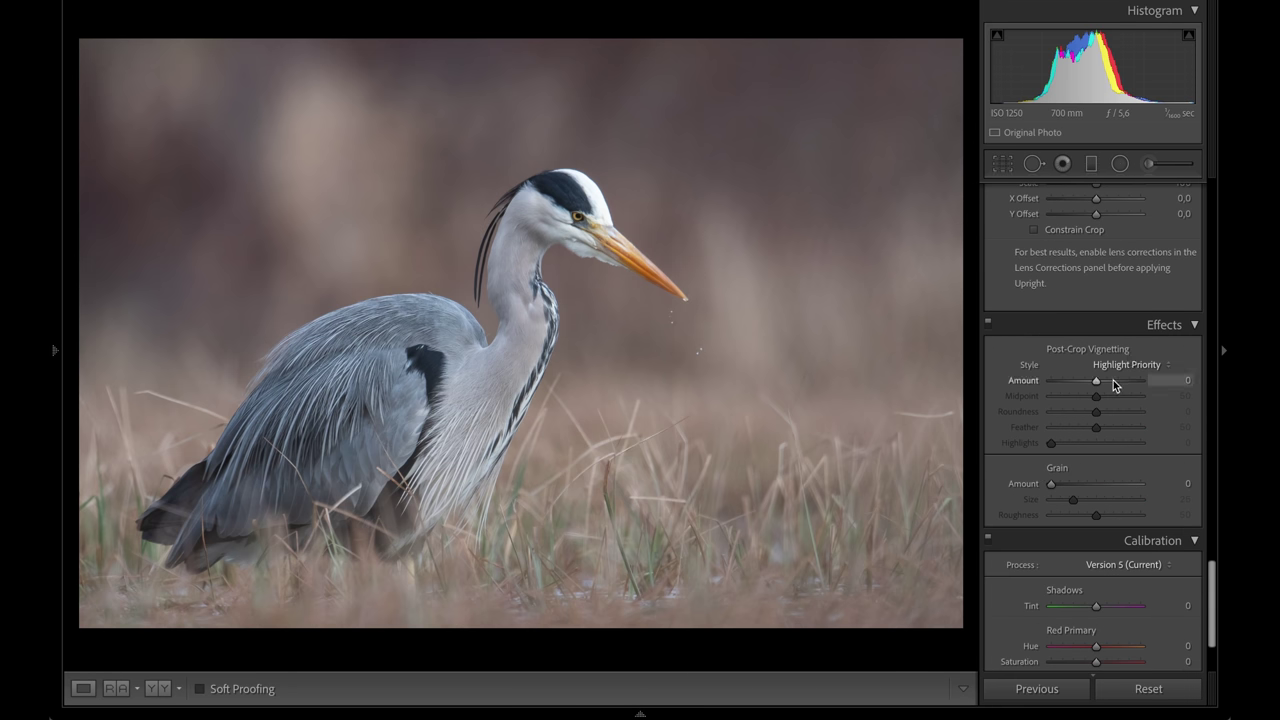
key(Down)
scroll(1040, 440, down, 3)
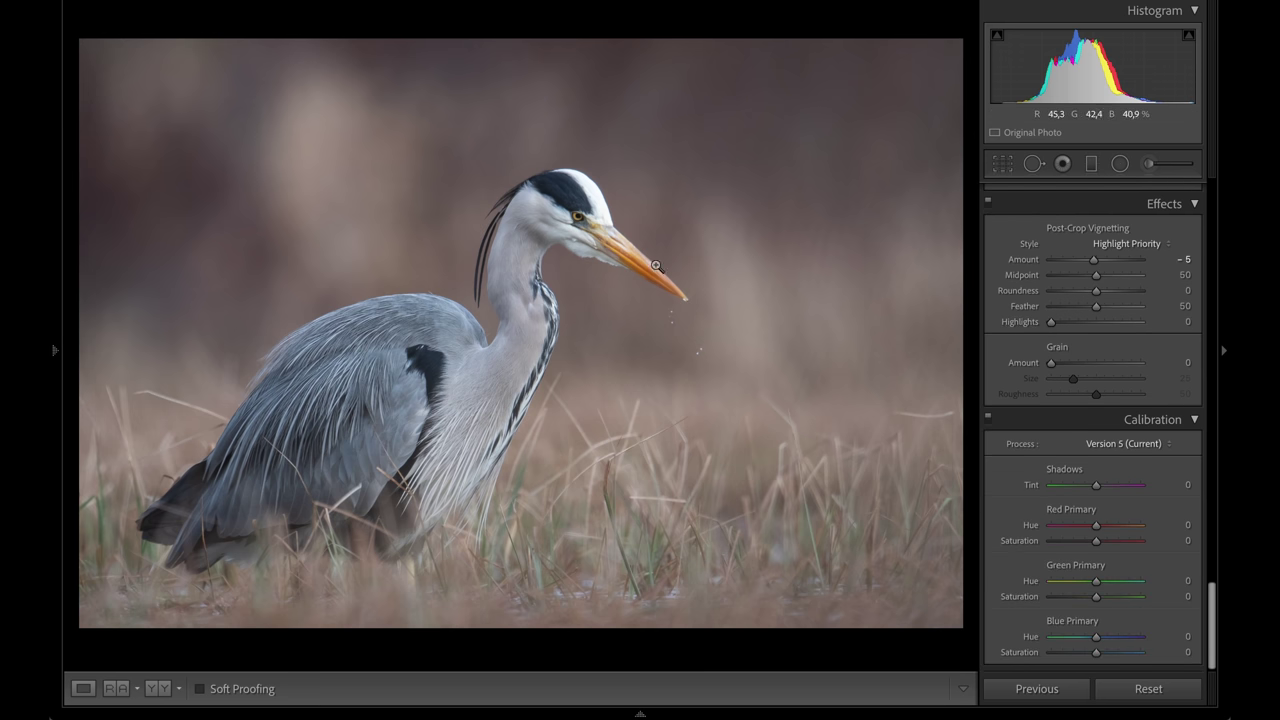
scroll(1075, 400, up, 20)
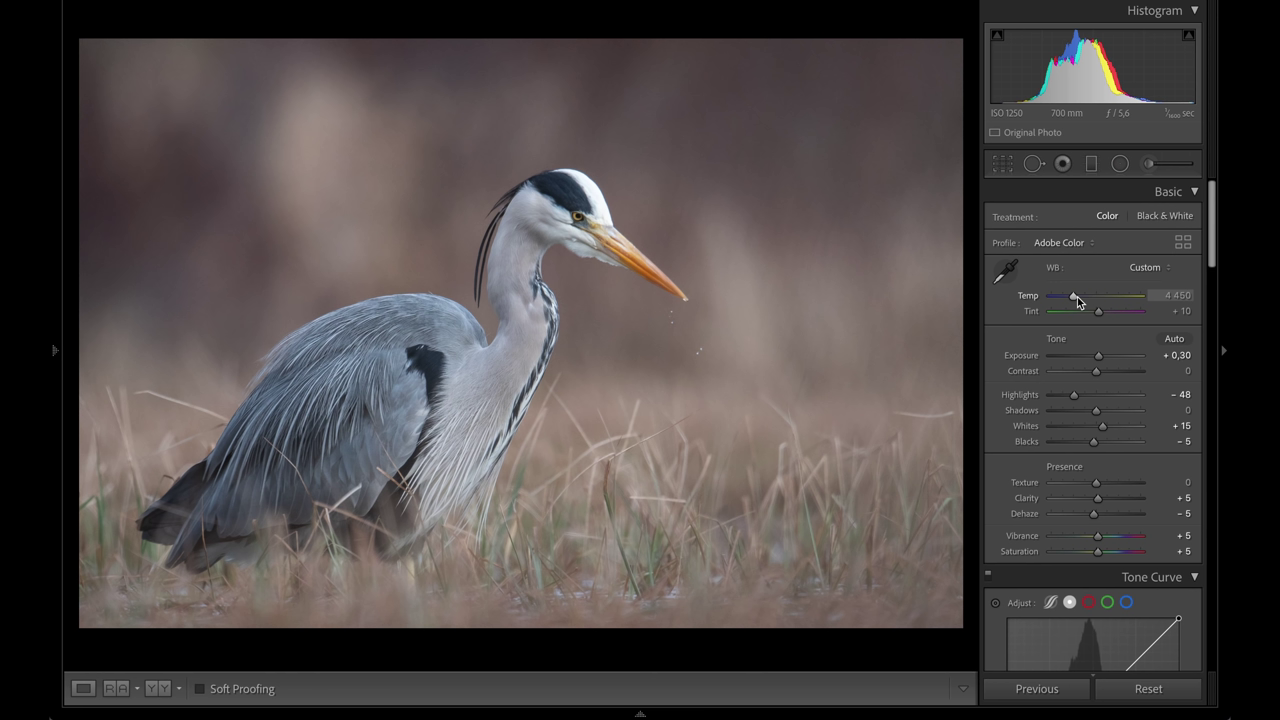
key(Up)
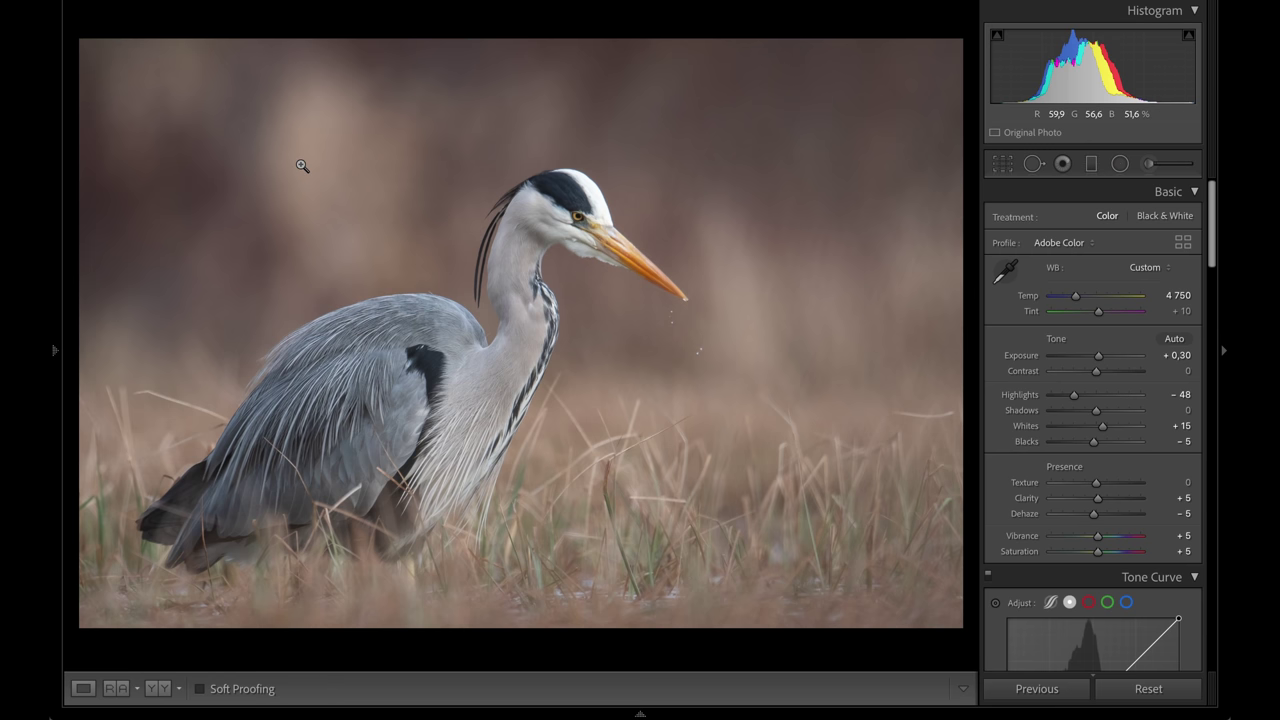
Paint a new adjustment brush mask with Temp −27, Clarity 0 and Dehaze 0 over the heron's wing, back, head and neck at size 8,0.
click(1149, 164)
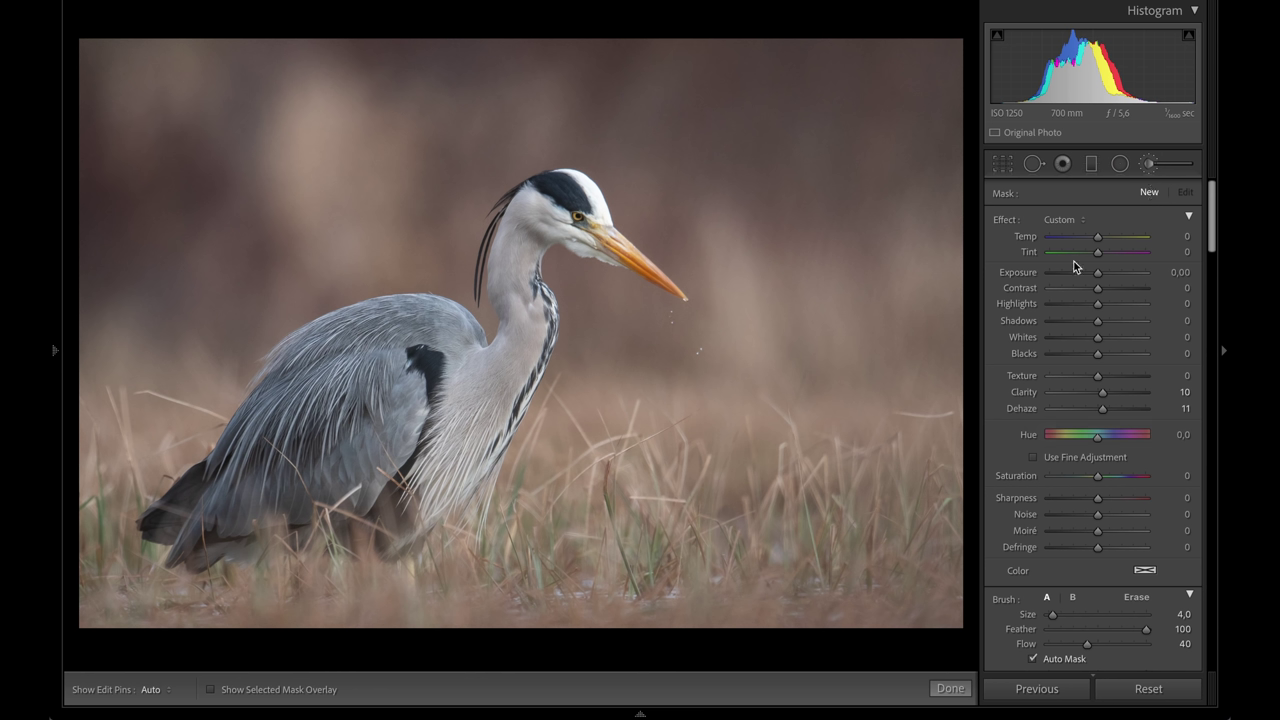
double_click(1024, 392)
double_click(1028, 409)
drag(1098, 238, 1084, 240)
scroll(603, 241, up, 2)
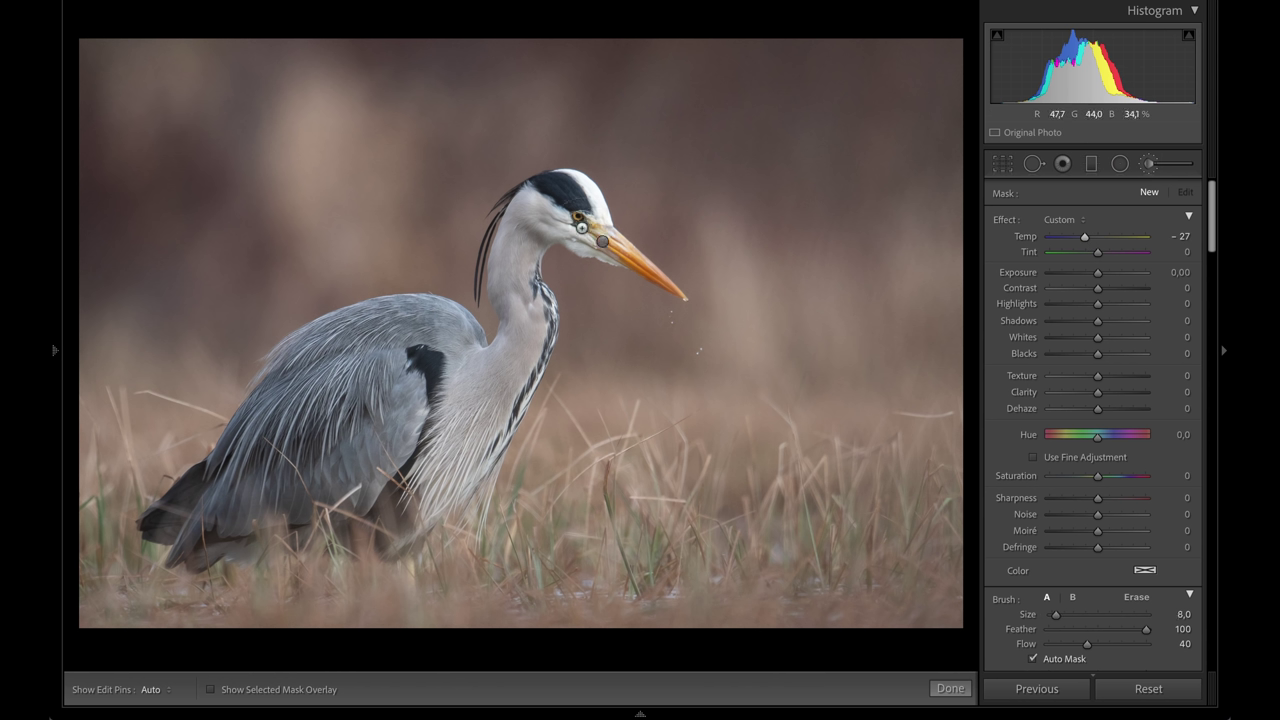
key(h)
mouse_move(415, 315)
mouse_down()
mouse_move(325, 347)
mouse_move(198, 517)
mouse_move(260, 442)
mouse_move(400, 397)
mouse_up()
mouse_move(352, 456)
mouse_down()
mouse_move(371, 405)
mouse_move(425, 350)
mouse_up()
mouse_move(292, 382)
mouse_down()
mouse_move(280, 413)
mouse_move(312, 443)
mouse_move(434, 392)
mouse_up()
mouse_move(550, 200)
mouse_down()
mouse_move(585, 200)
mouse_move(560, 192)
mouse_move(591, 212)
mouse_move(543, 191)
mouse_up()
drag(529, 331, 527, 342)
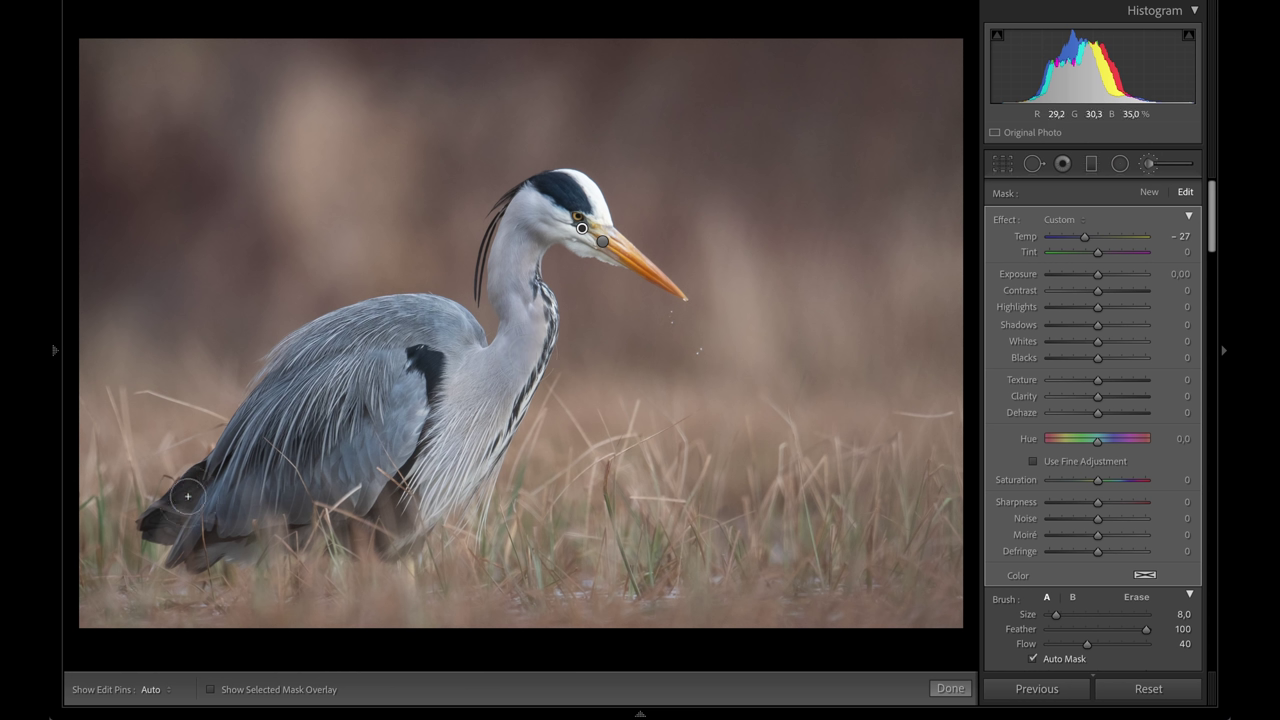
Refine the cooling mask around the heron's dark shoulder patch with the brush reduced to size 5,0.
key(bracketleft)
key(bracketleft)
key(bracketleft)
key(h)
key(h)
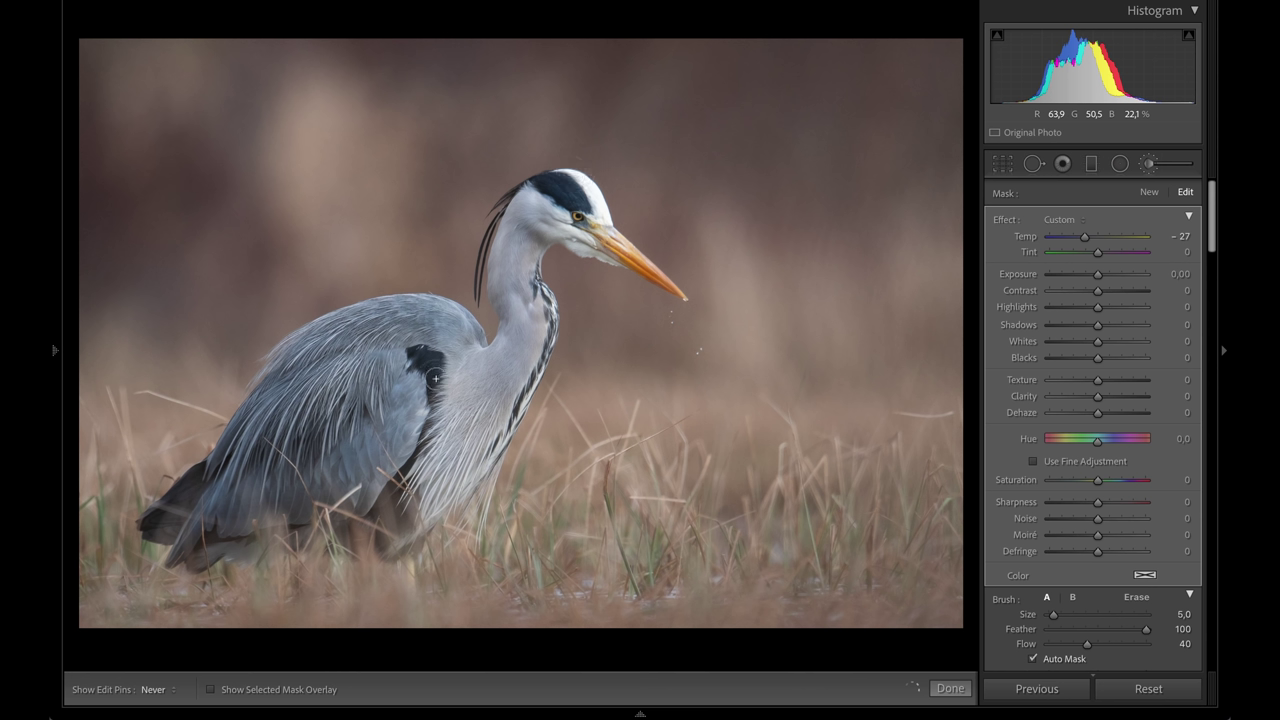
Finish the brush adjustment and set the photo's overall temperature to 4 650 and vibrance to 0.
key(k)
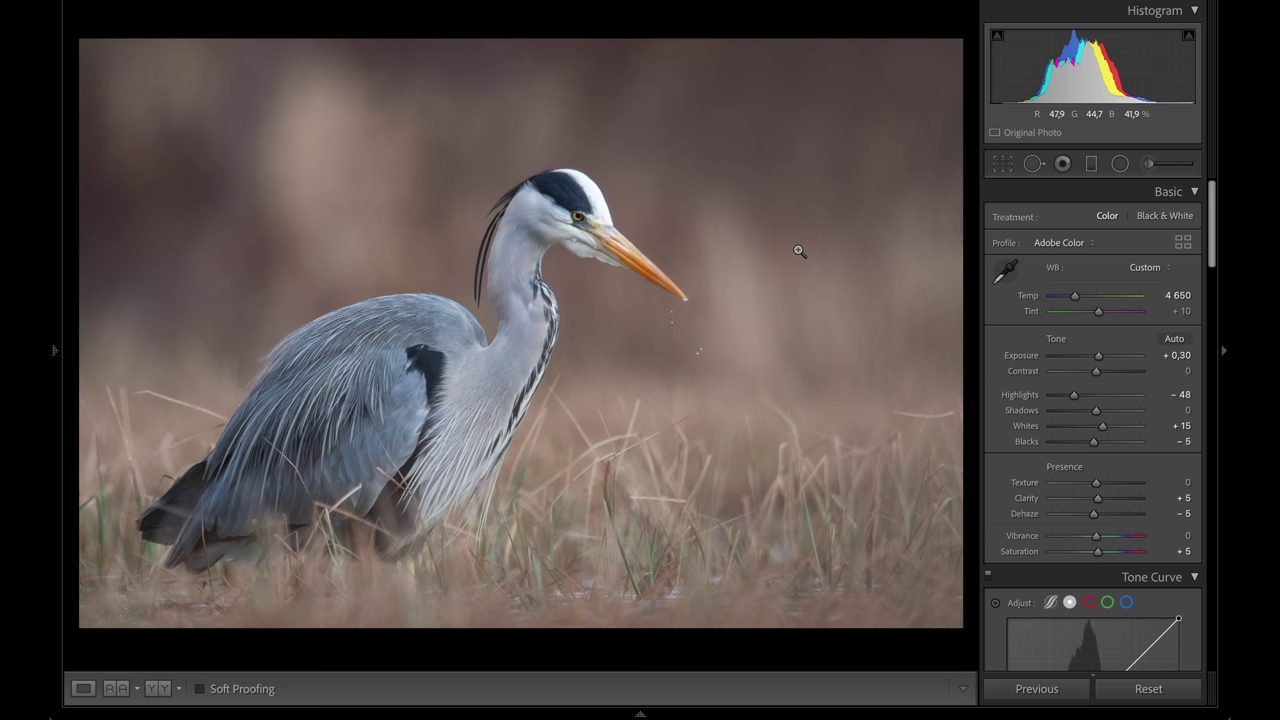
Send the edited heron photo to Topaz DeNoise AI for external editing.
right_click(764, 247)
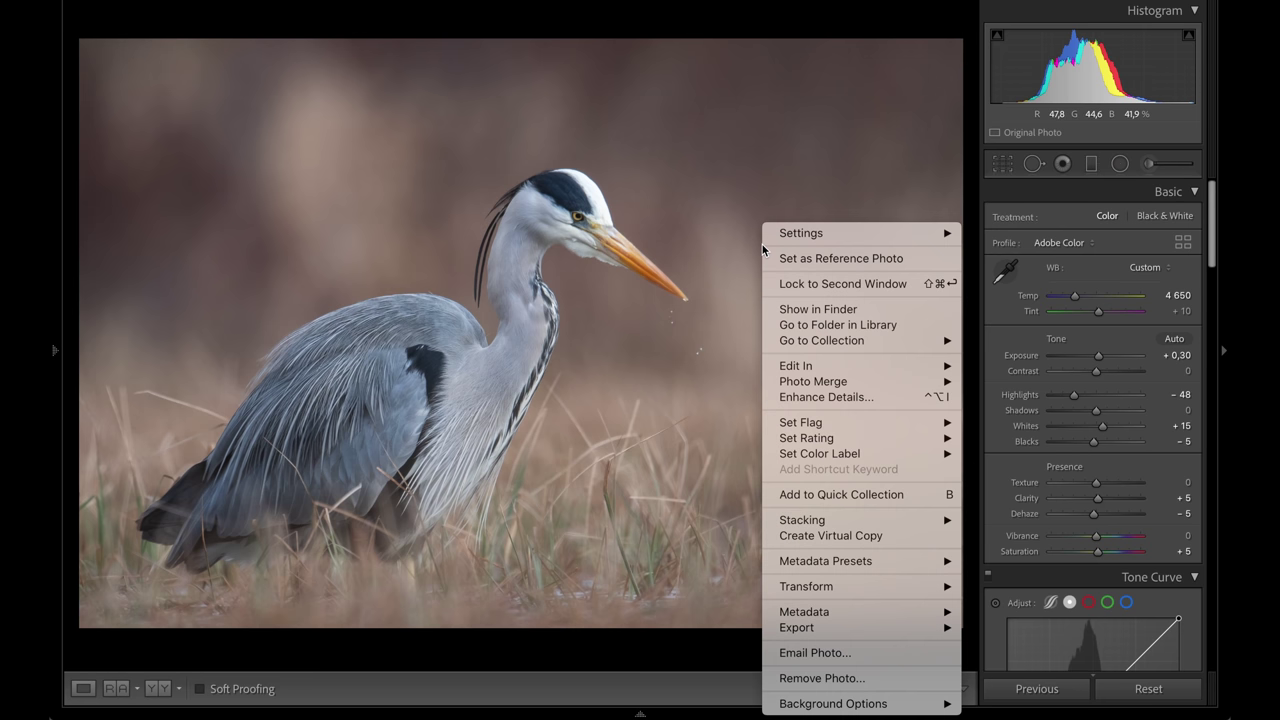
mouse_move(815, 368)
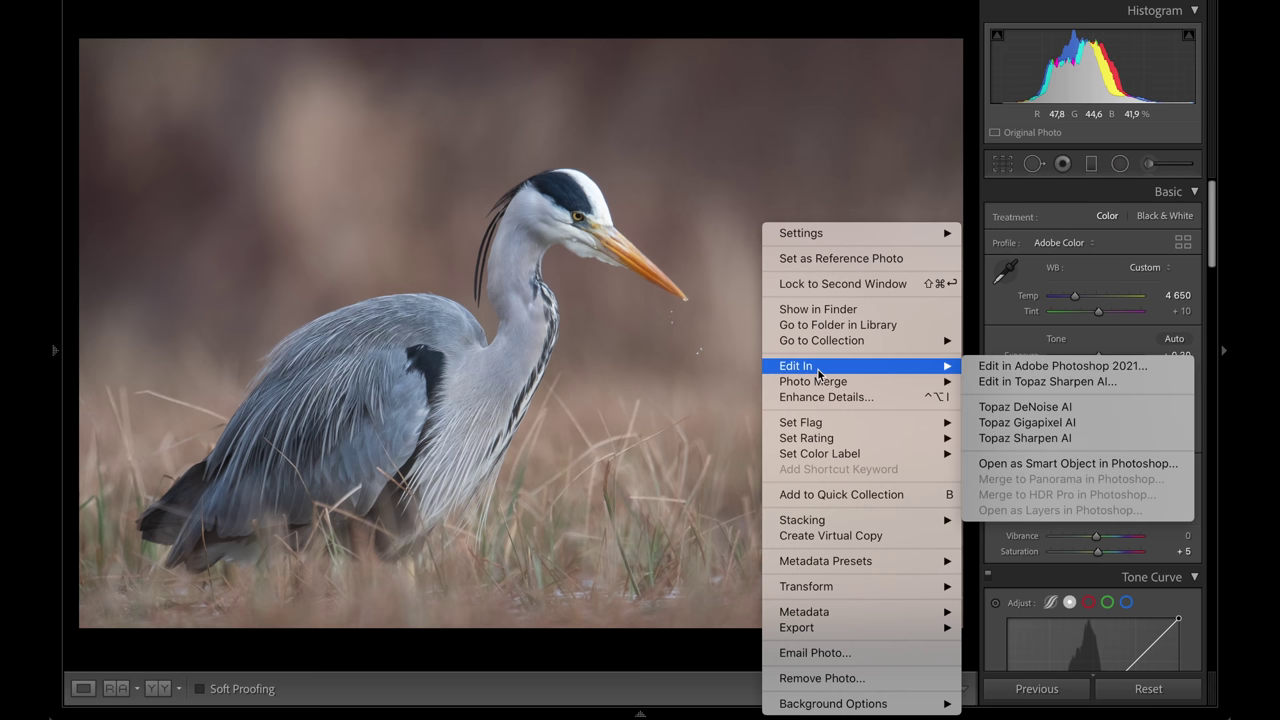
click(1088, 414)
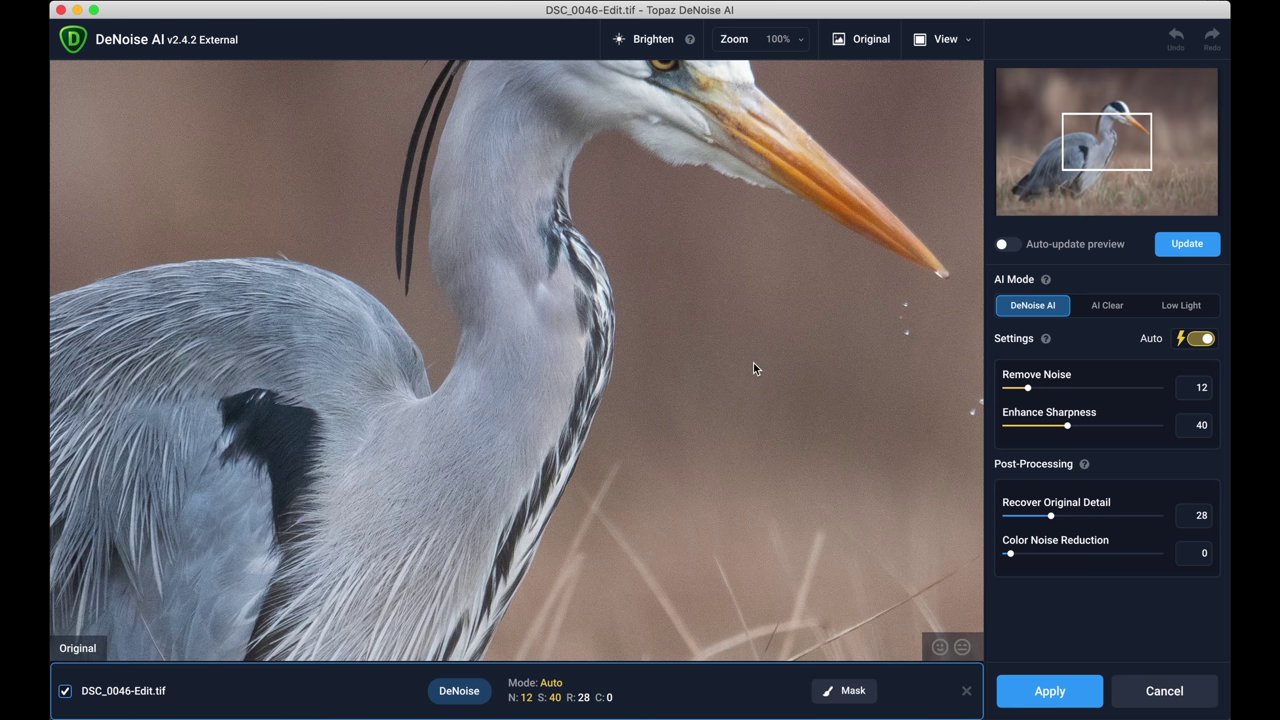
drag(731, 277, 711, 400)
drag(673, 252, 518, 428)
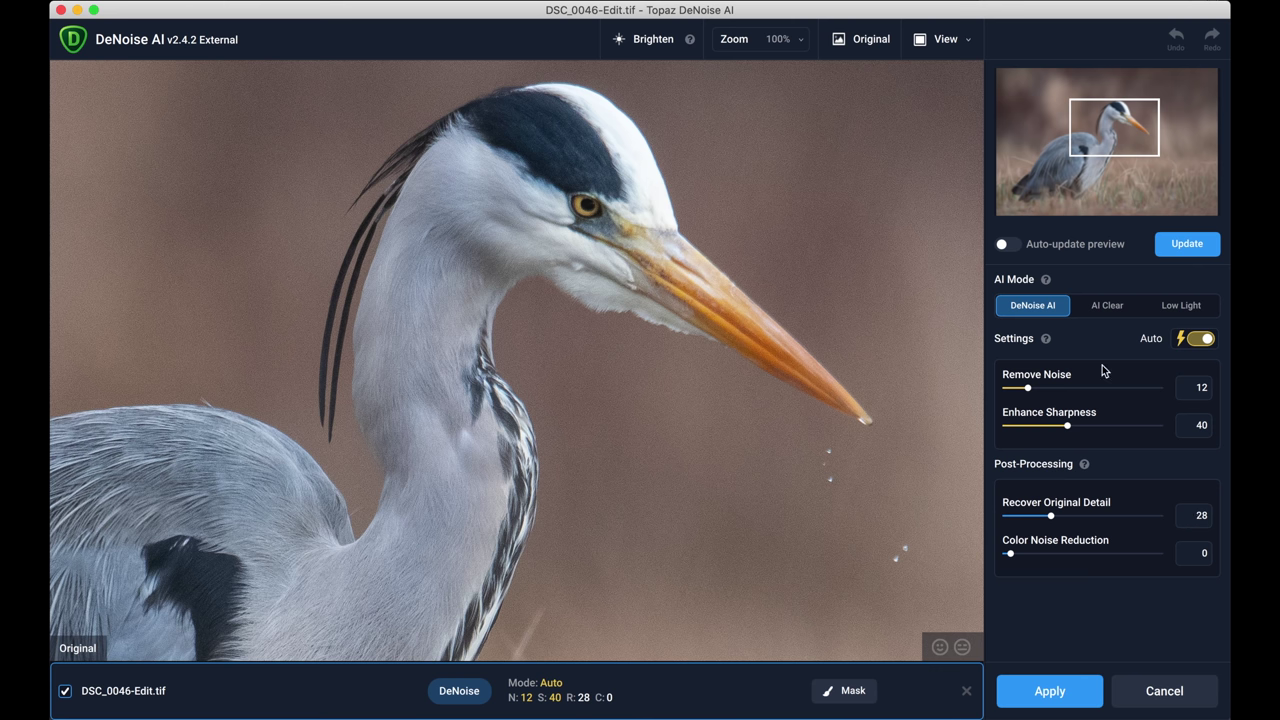
Update the noise reduction preview of the heron and compare it with the original photo.
click(1203, 248)
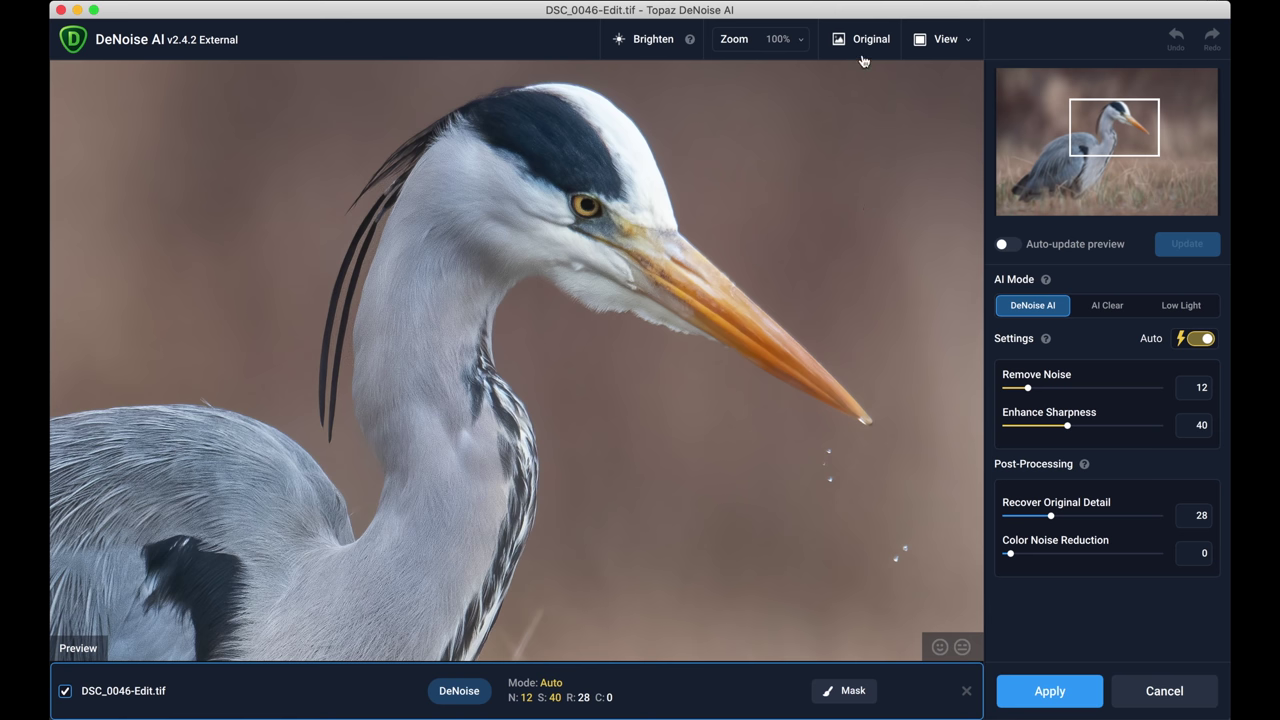
click(862, 50)
click(862, 50)
Apply the noise reduction with the Auto settings and open the denoised heron photo in Photoshop.
click(1056, 692)
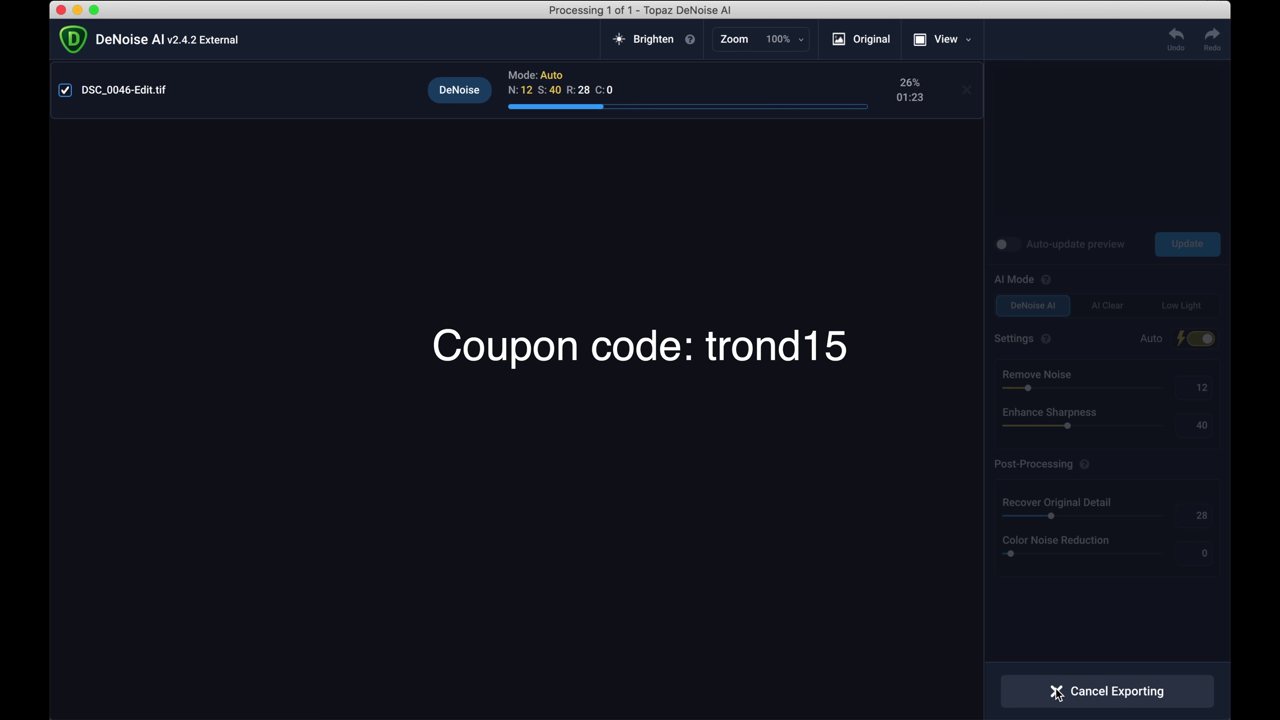
click(1057, 692)
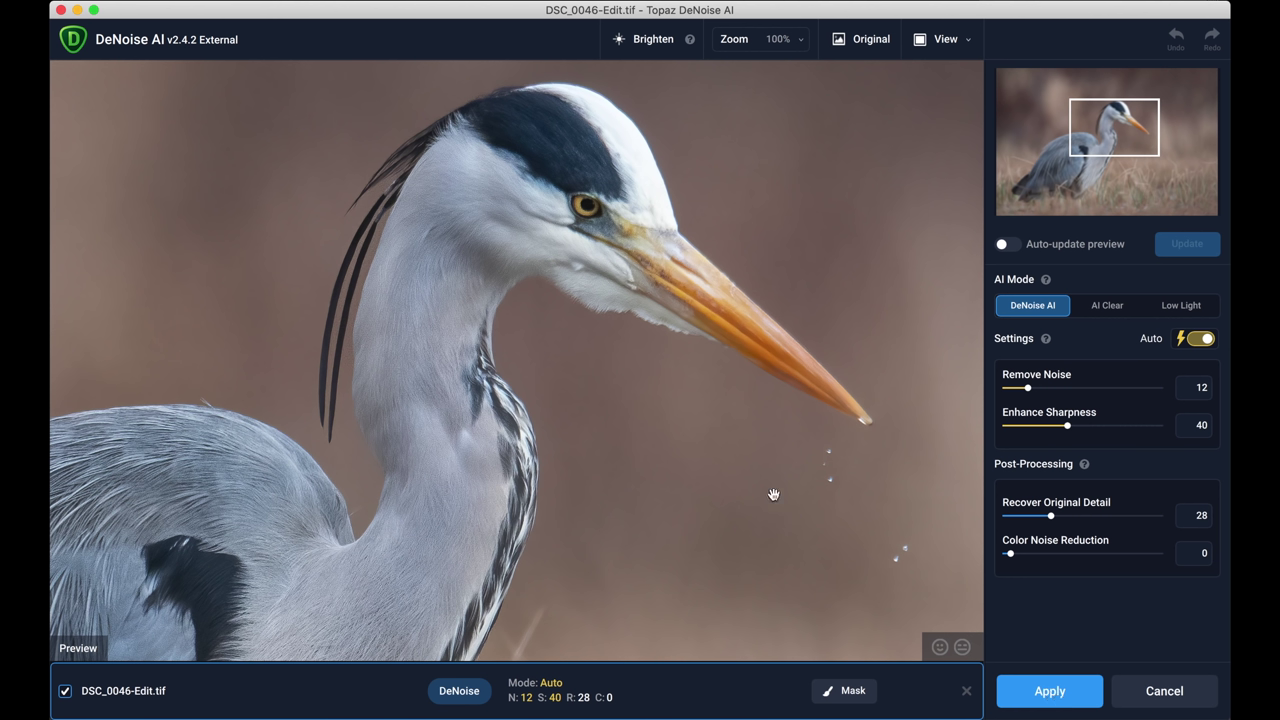
click(1052, 690)
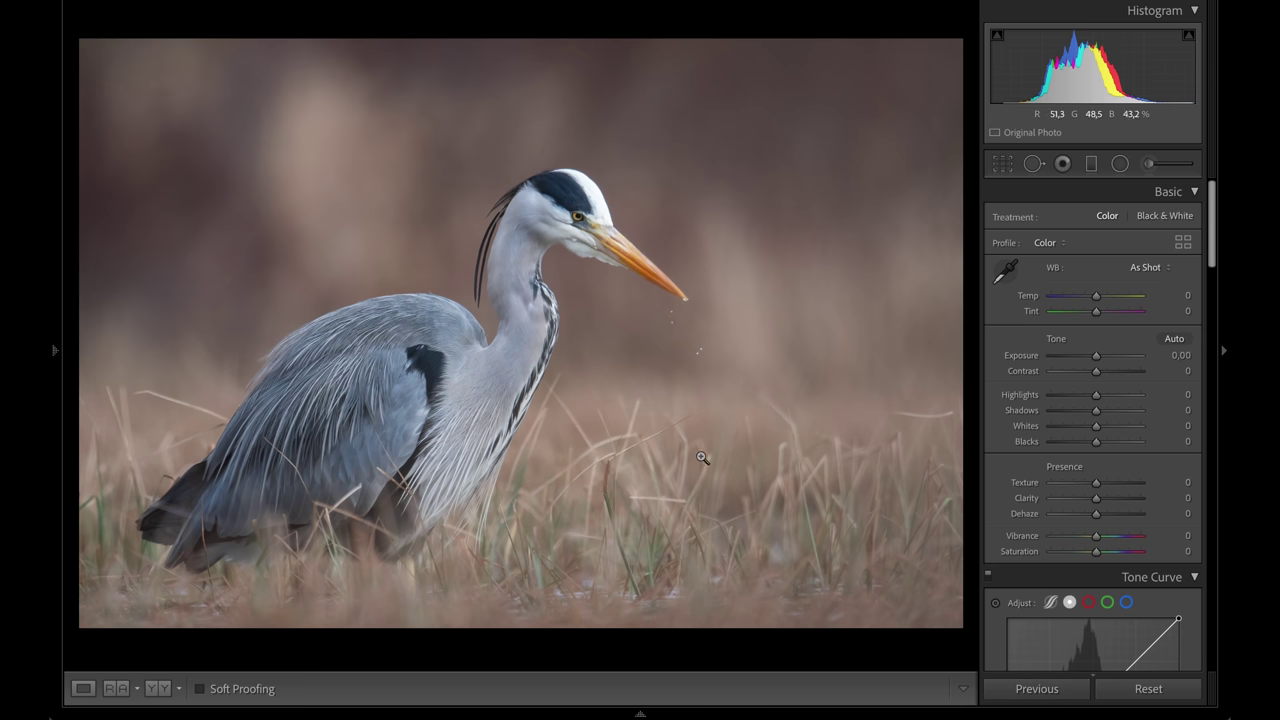
right_click(614, 424)
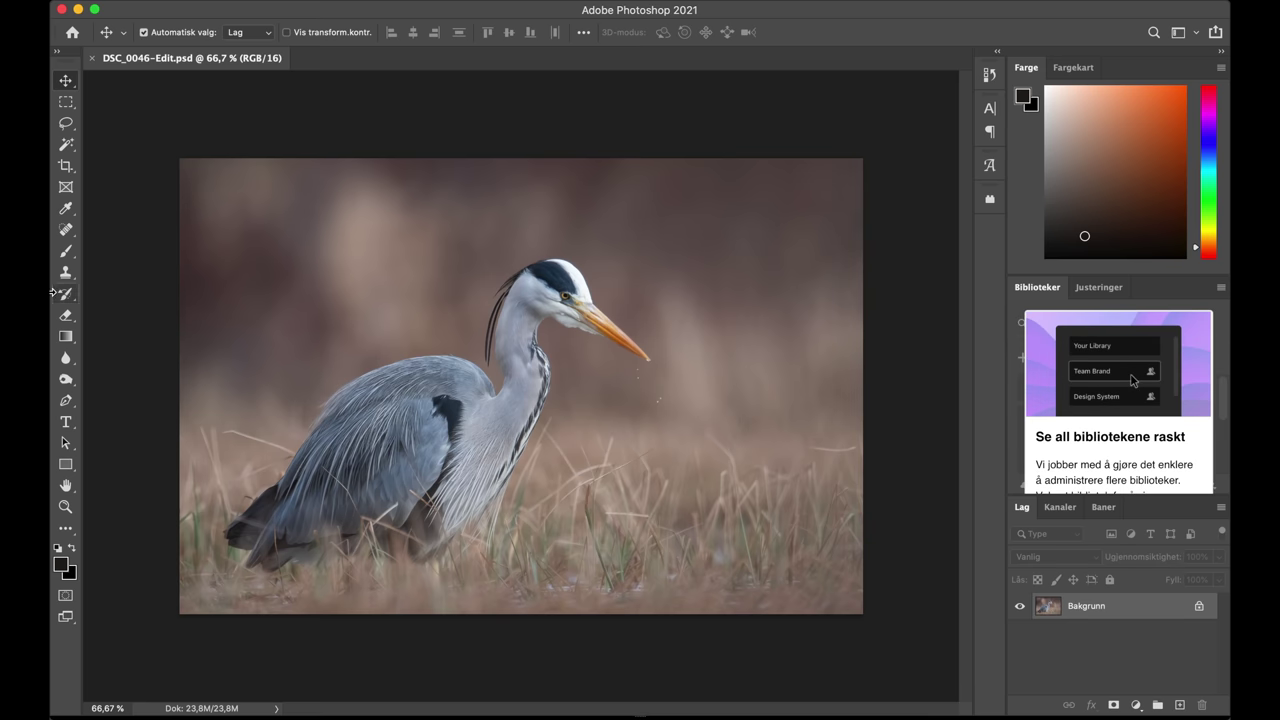
Remove the stray grass blades beside the heron's tail and at the photo's right edge with an enlarged Spot Healing Brush.
click(67, 230)
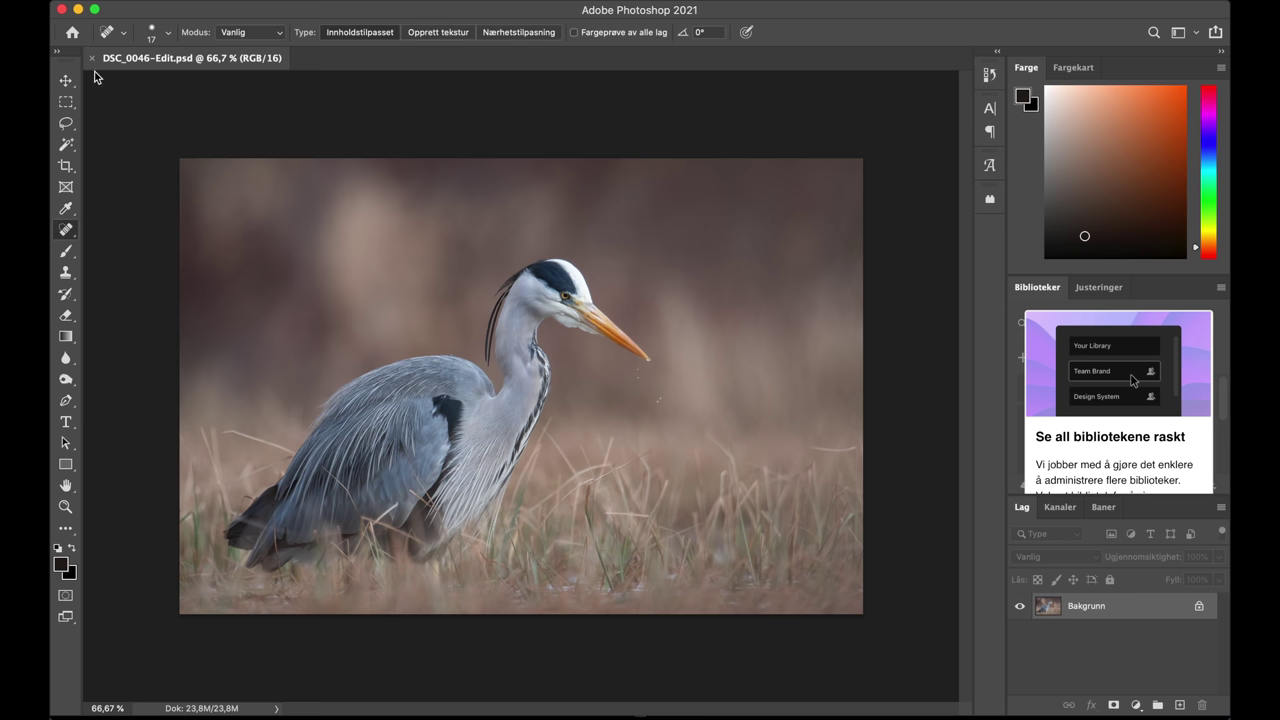
click(157, 38)
click(100, 78)
key(Return)
drag(286, 452, 226, 432)
drag(268, 443, 292, 452)
drag(290, 454, 252, 476)
drag(809, 449, 858, 447)
drag(851, 449, 807, 446)
Heal the blurred background just above the grass in front of the heron with the brush size at 40 px.
click(168, 32)
click(109, 77)
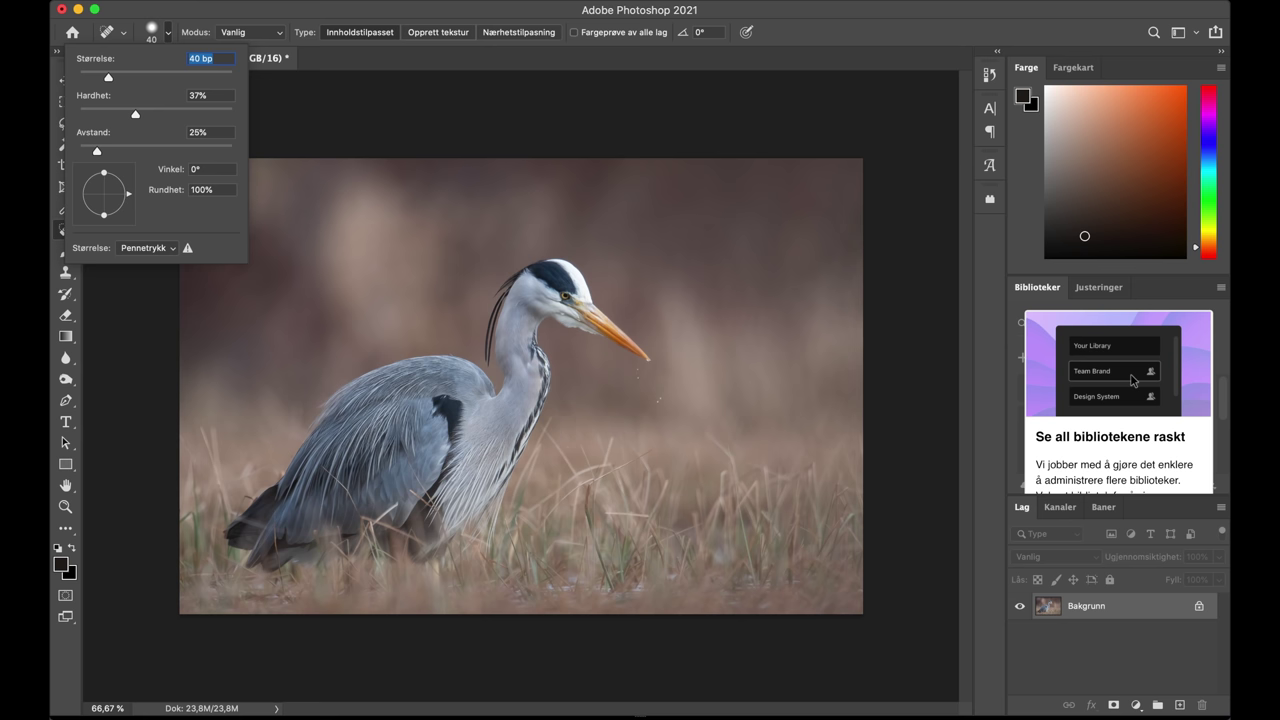
drag(706, 436, 735, 466)
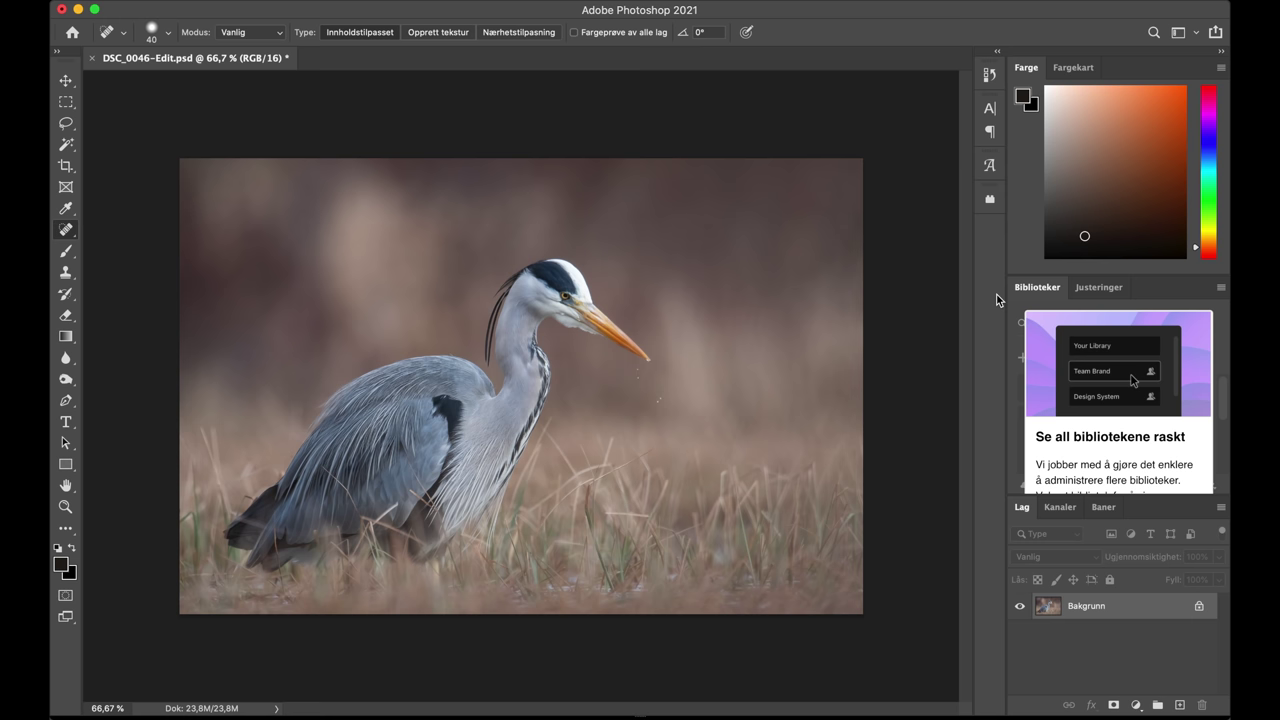
Sharpen the photo with the Unsharp Mask filter at amount 158 %, radius 0,2 pixels and threshold 0.
key(l)
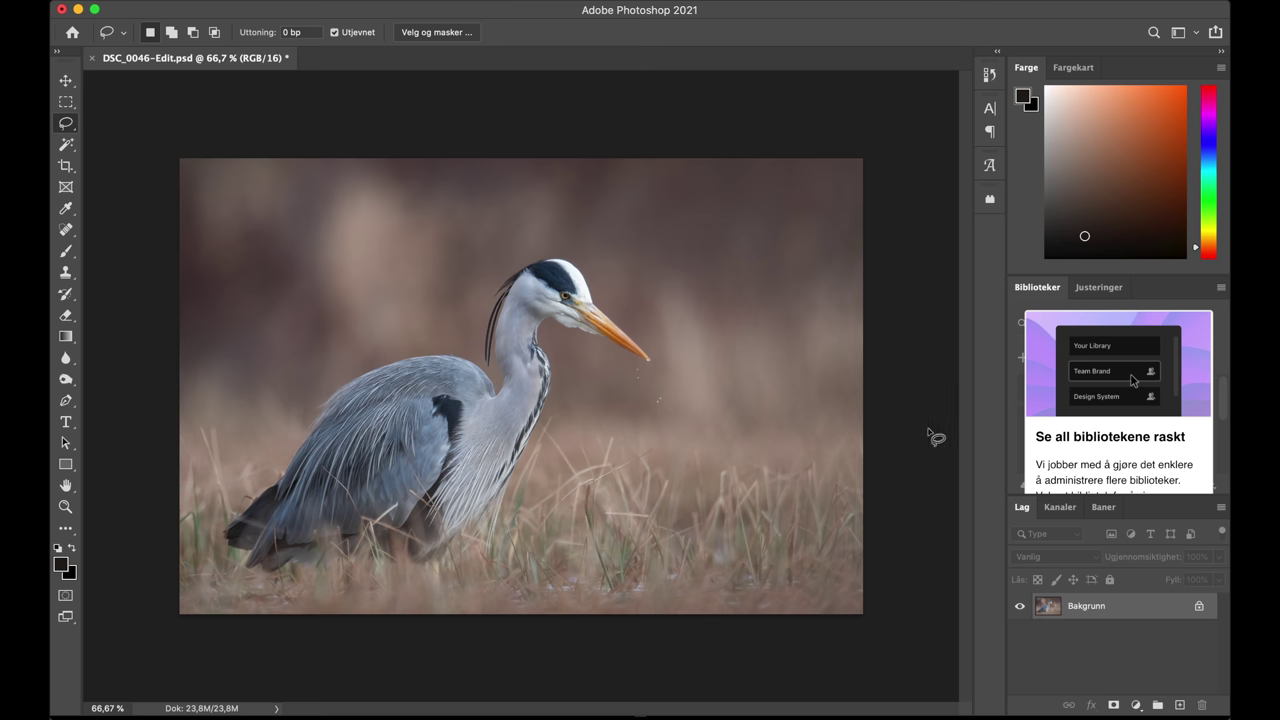
click(437, 2)
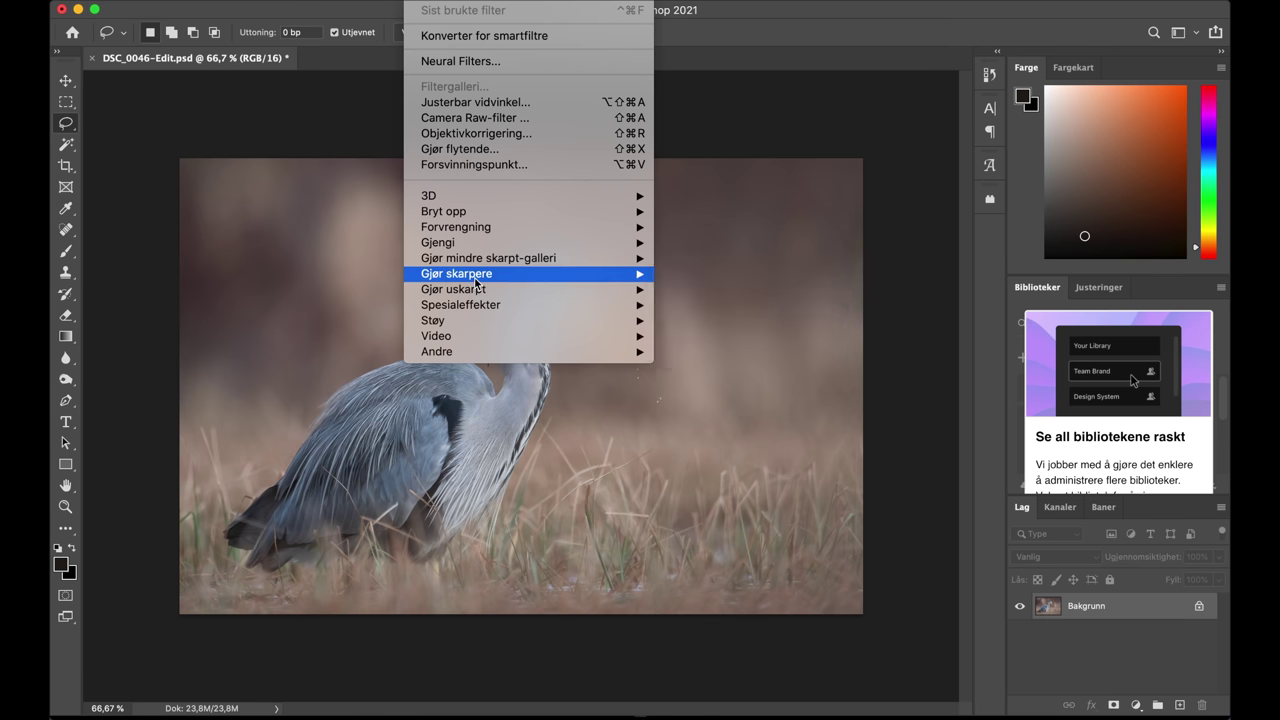
mouse_move(537, 272)
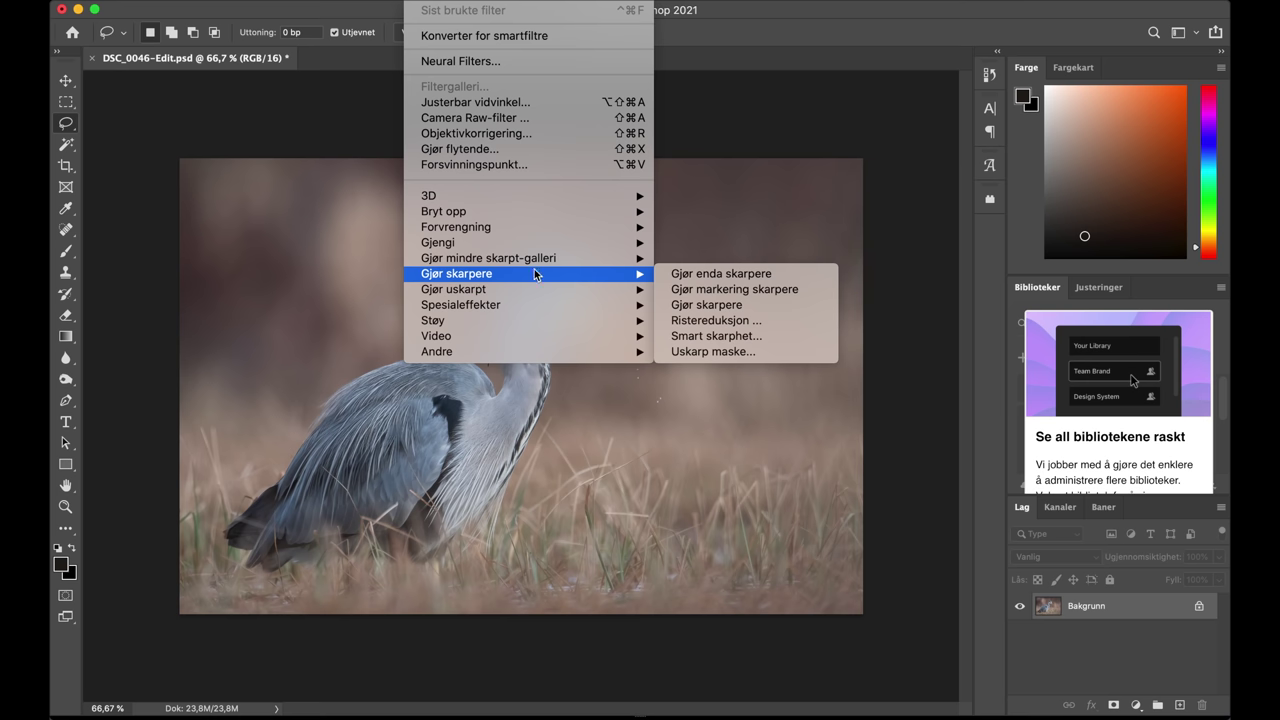
click(773, 352)
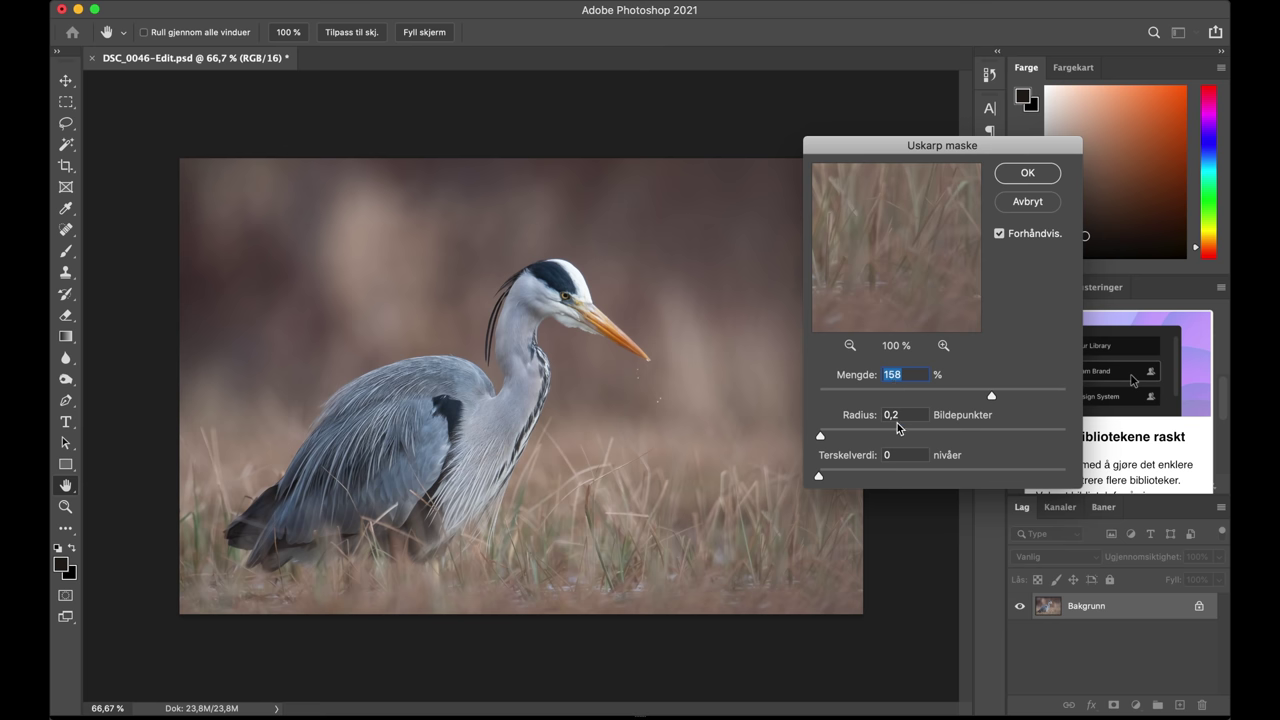
click(1027, 173)
Apply Smart Sharpen with amount 85 %, radius 0,2 px, noise reduction 18 % and lens blur removal.
click(430, 0)
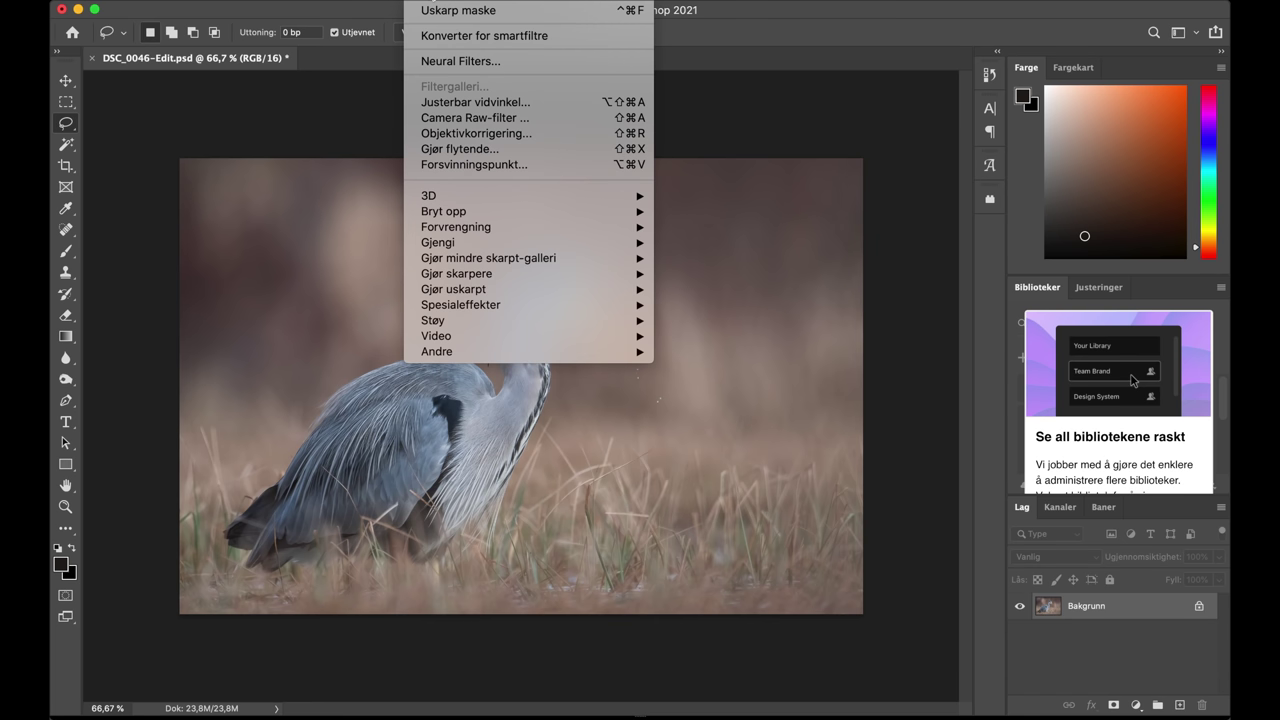
mouse_move(497, 277)
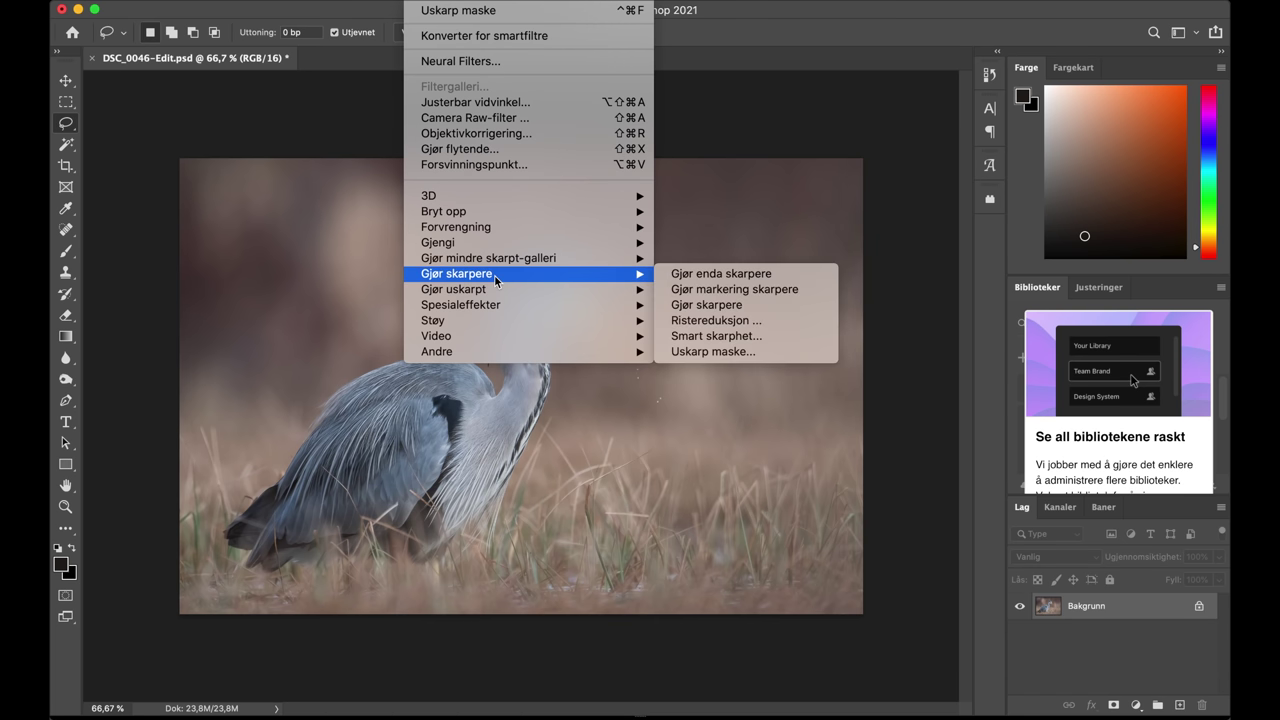
click(733, 337)
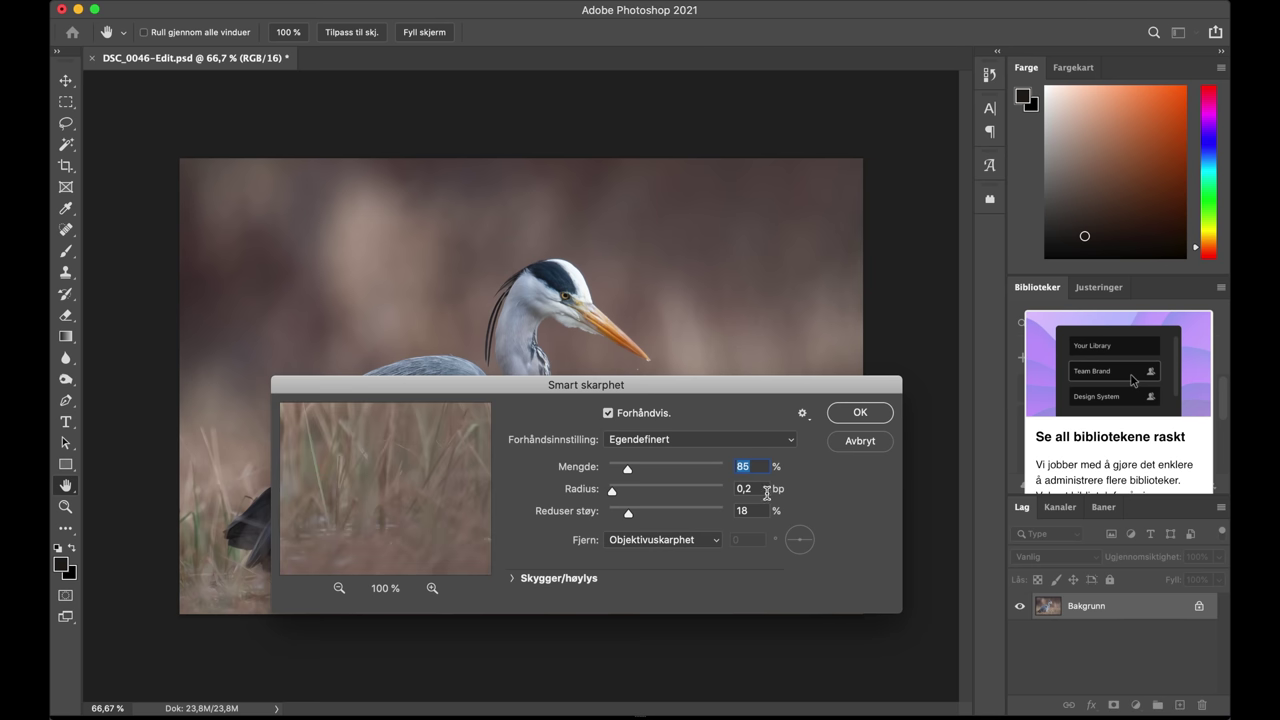
click(851, 415)
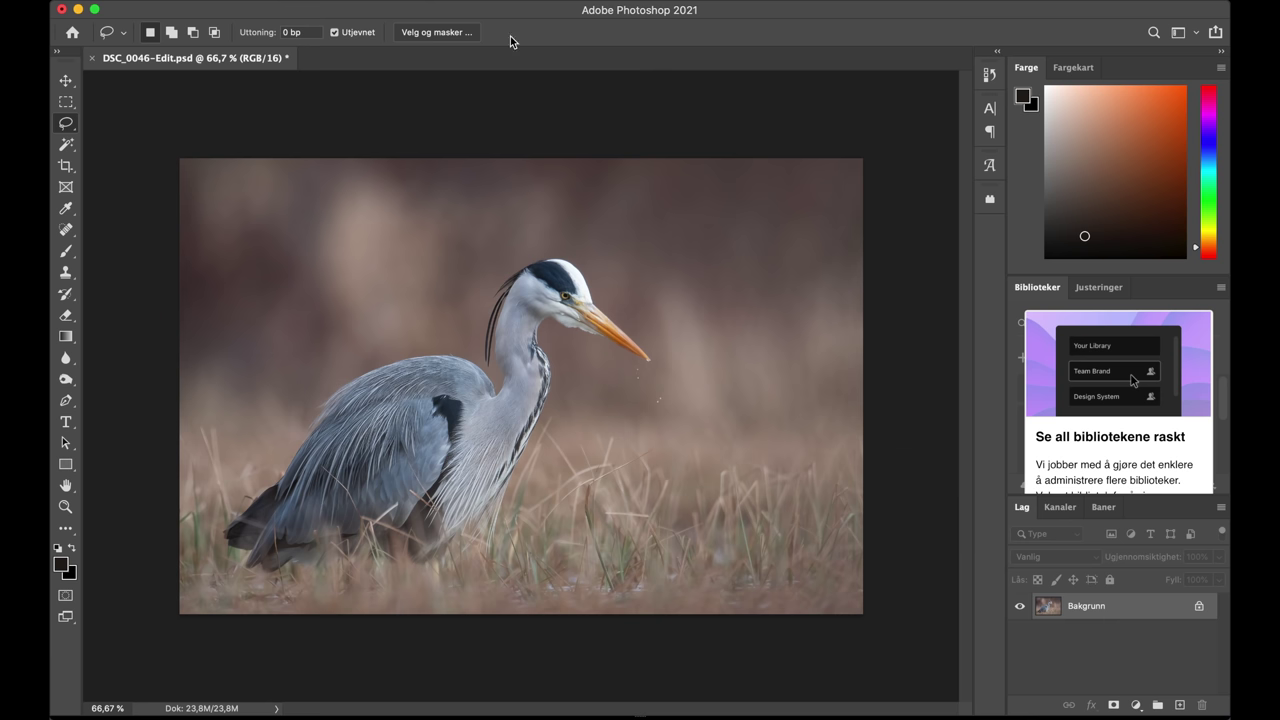
Enlarge the canvas to 26 cm wide and 19 cm high with a white border around the photo.
click(262, 0)
click(332, 131)
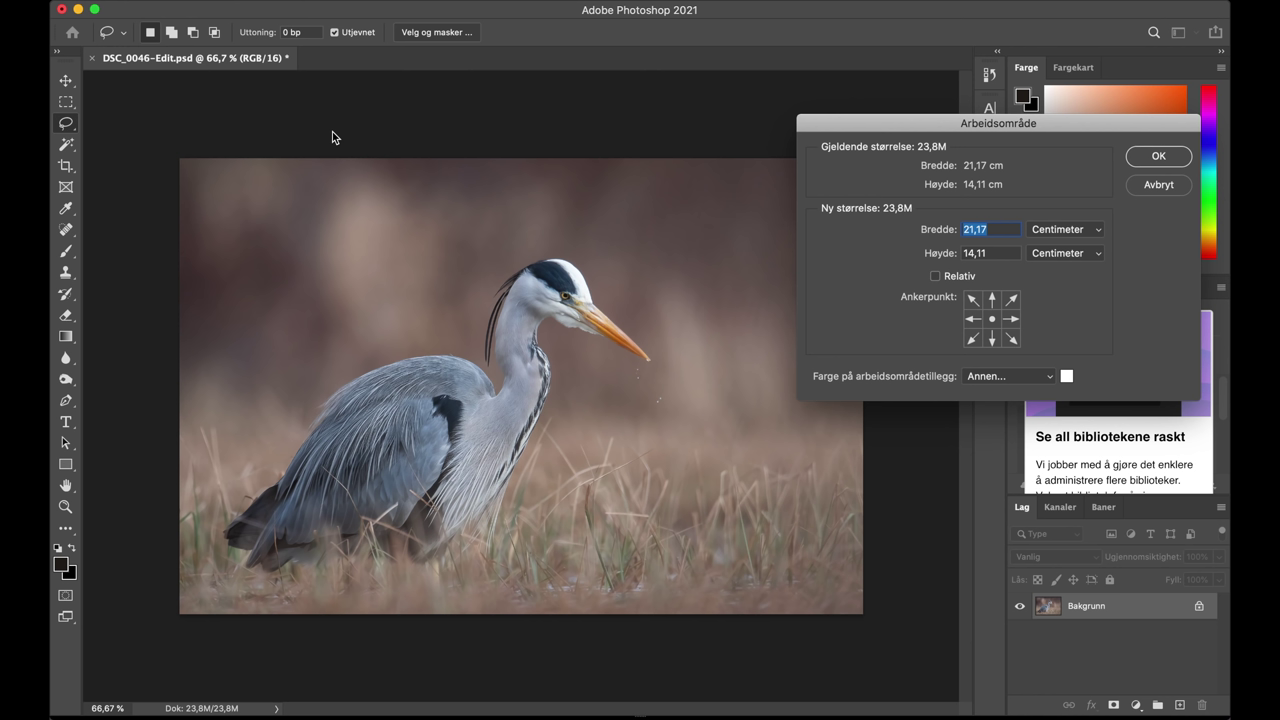
text(26)
key(Tab)
text(19)
key(Return)
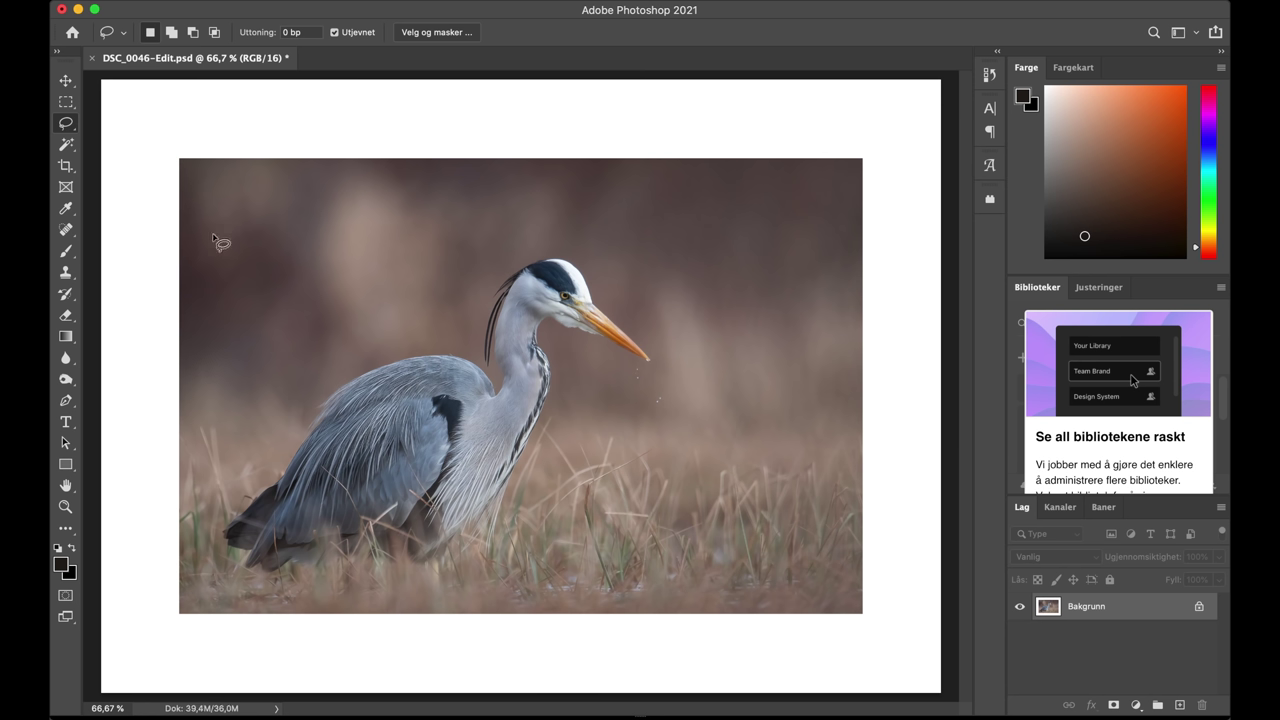
Add the photographer's name as 20 pt Black Pink Signature text, centred in the white border below the photo.
scroll(334, 342, down, 2)
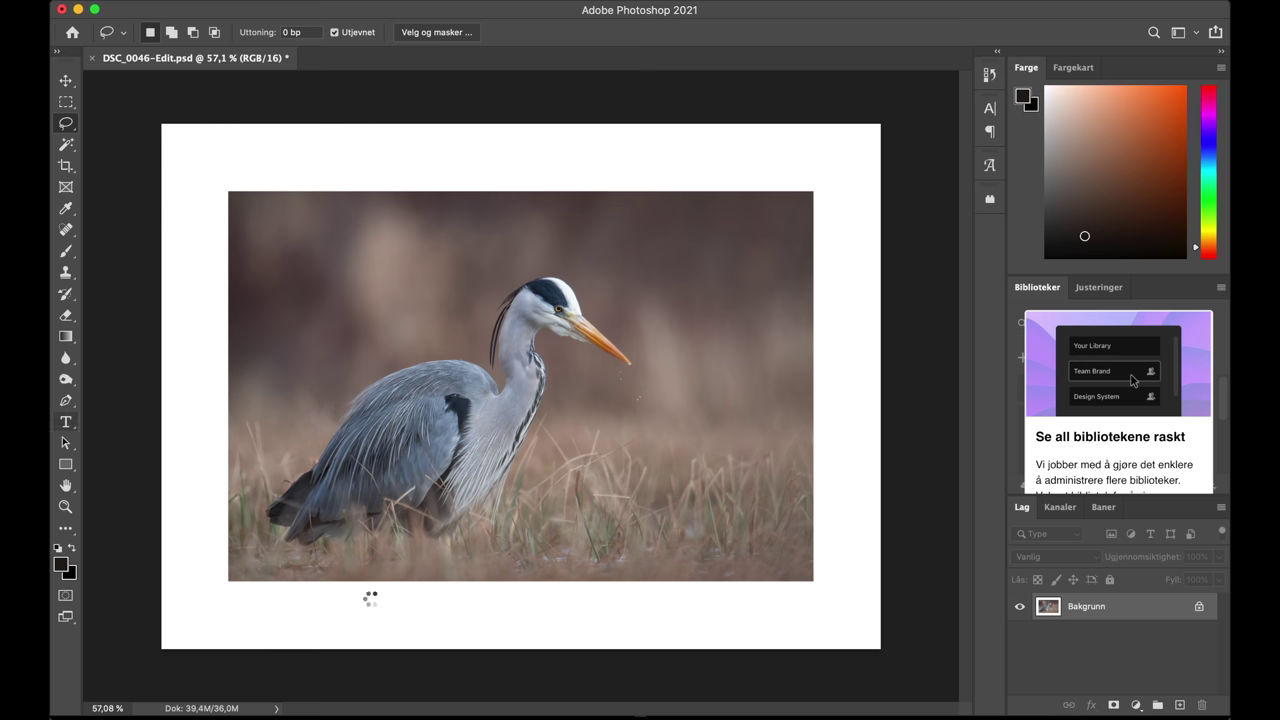
key(t)
click(491, 617)
text(TrondWestby)
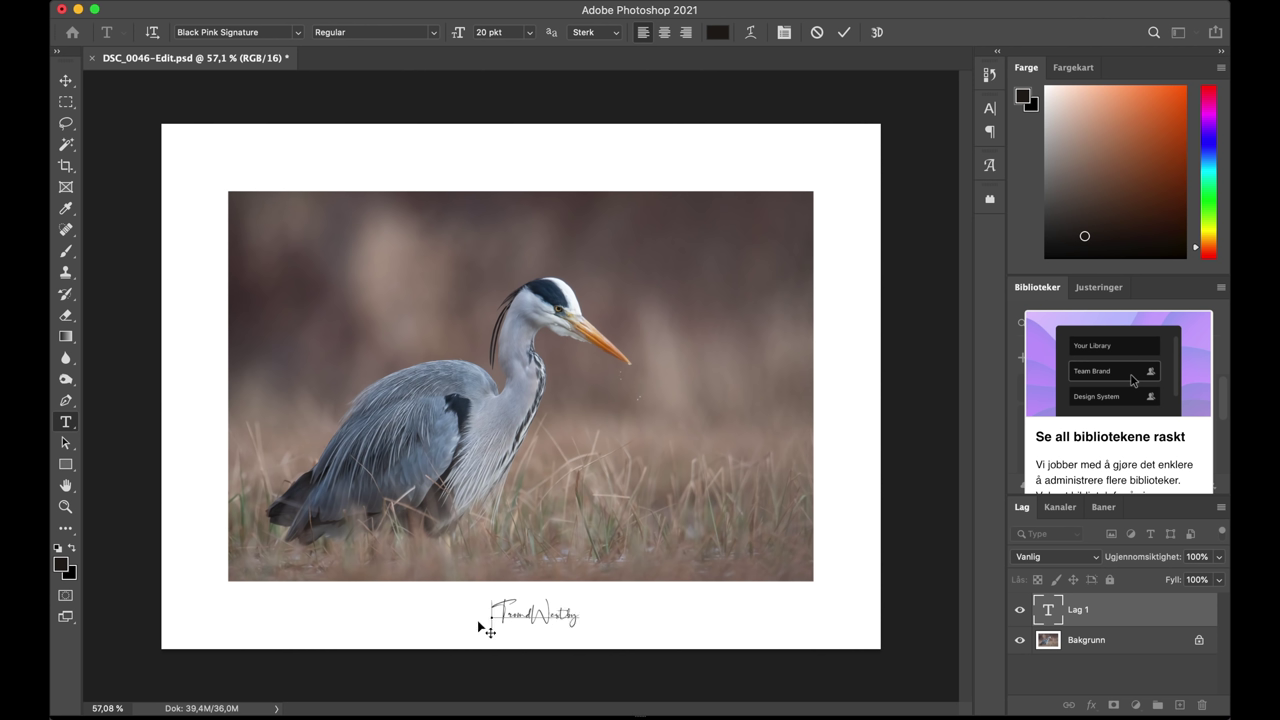
drag(477, 621, 477, 626)
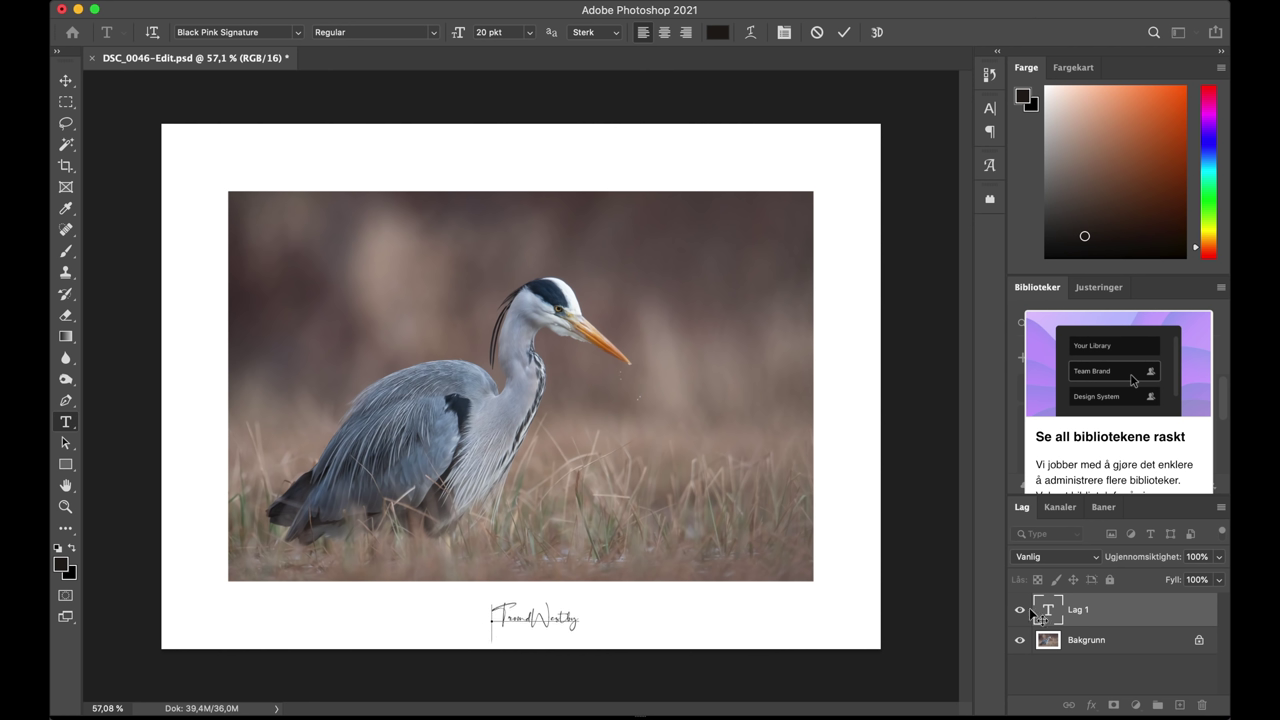
key(super+Return)
Lower the signature text layer's opacity to 71 % and switch to the Move tool.
drag(1222, 559, 1201, 581)
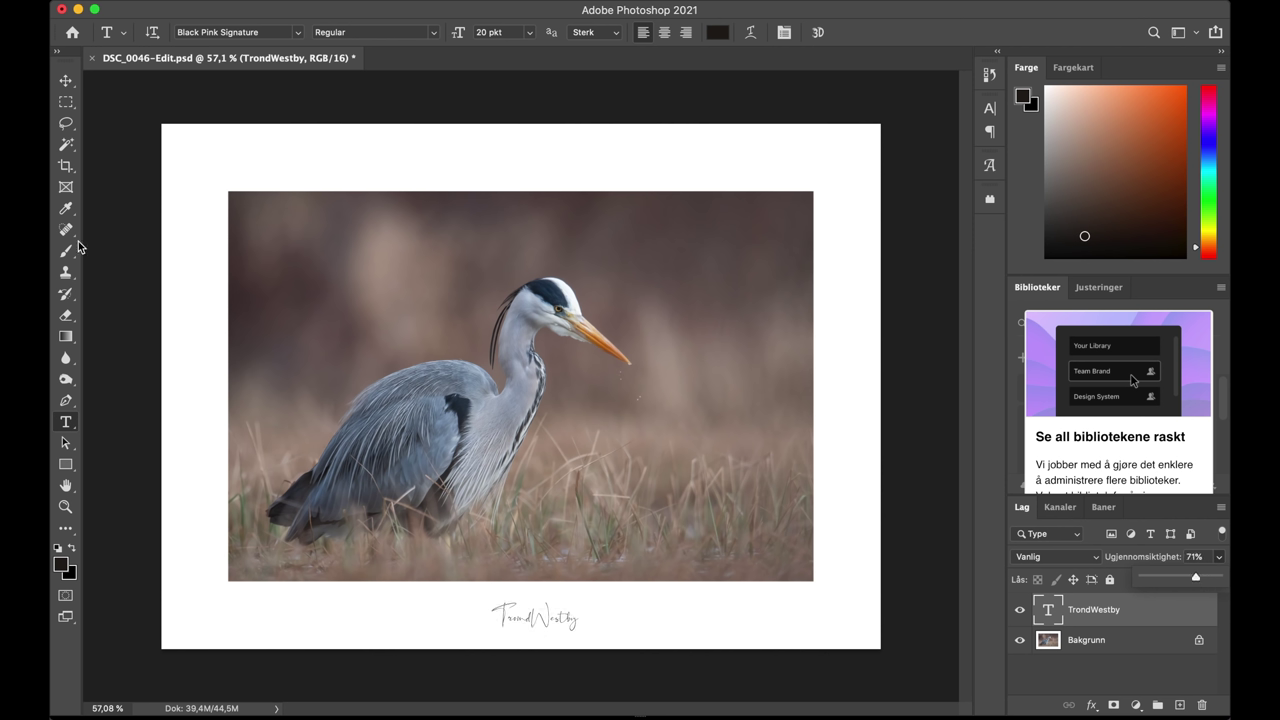
click(66, 80)
click(862, 374)
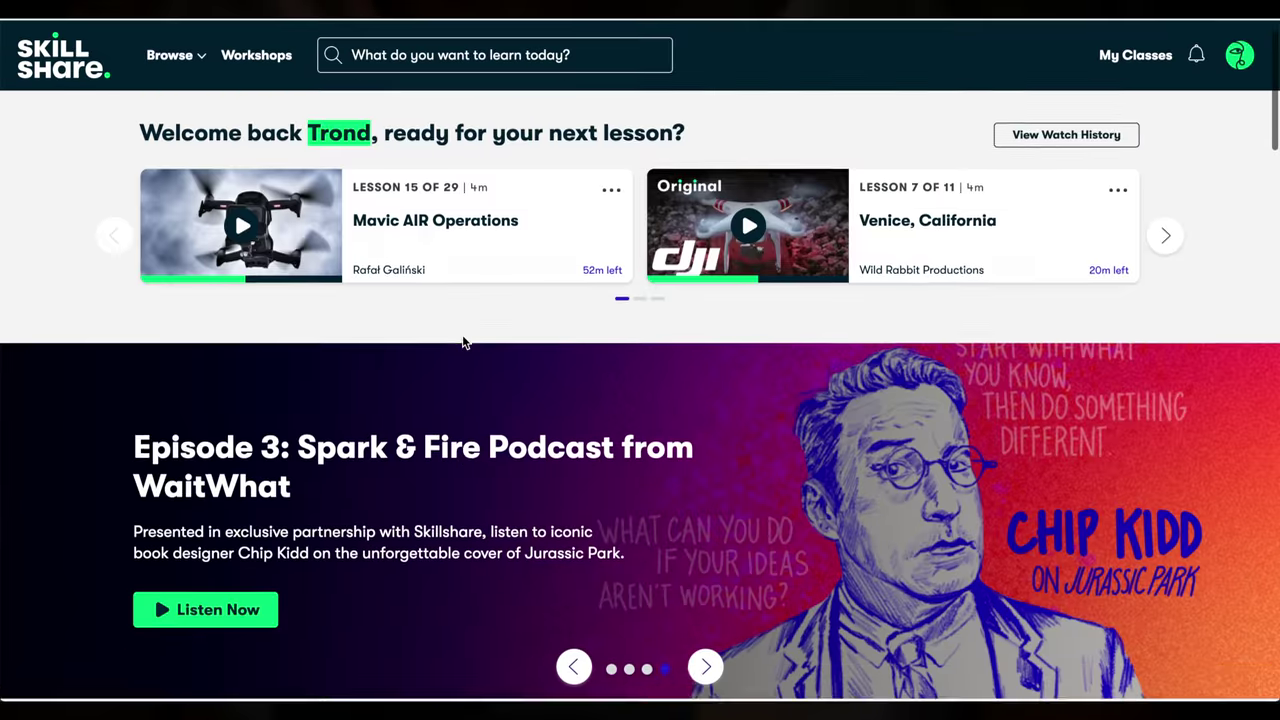
Look through the Skillshare home page, search for photography classes and skim the results.
scroll(466, 340, down, 5)
scroll(462, 342, down, 12)
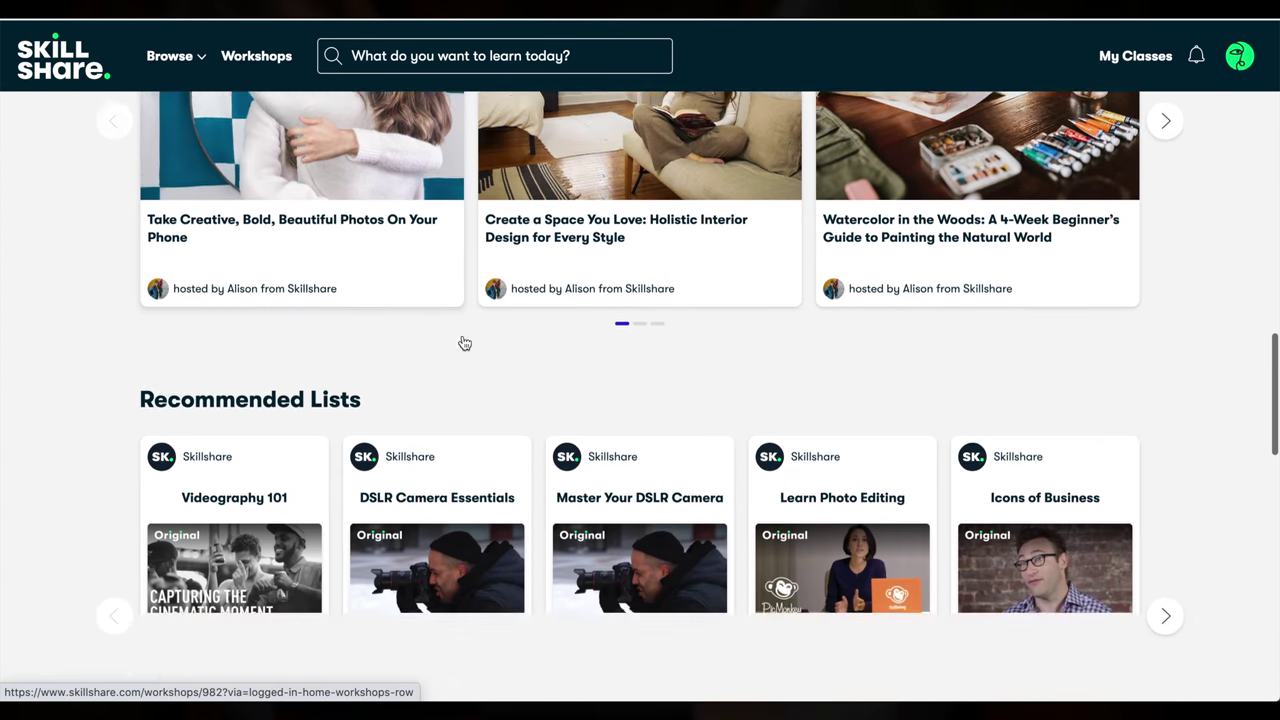
scroll(465, 343, down, 1)
click(397, 60)
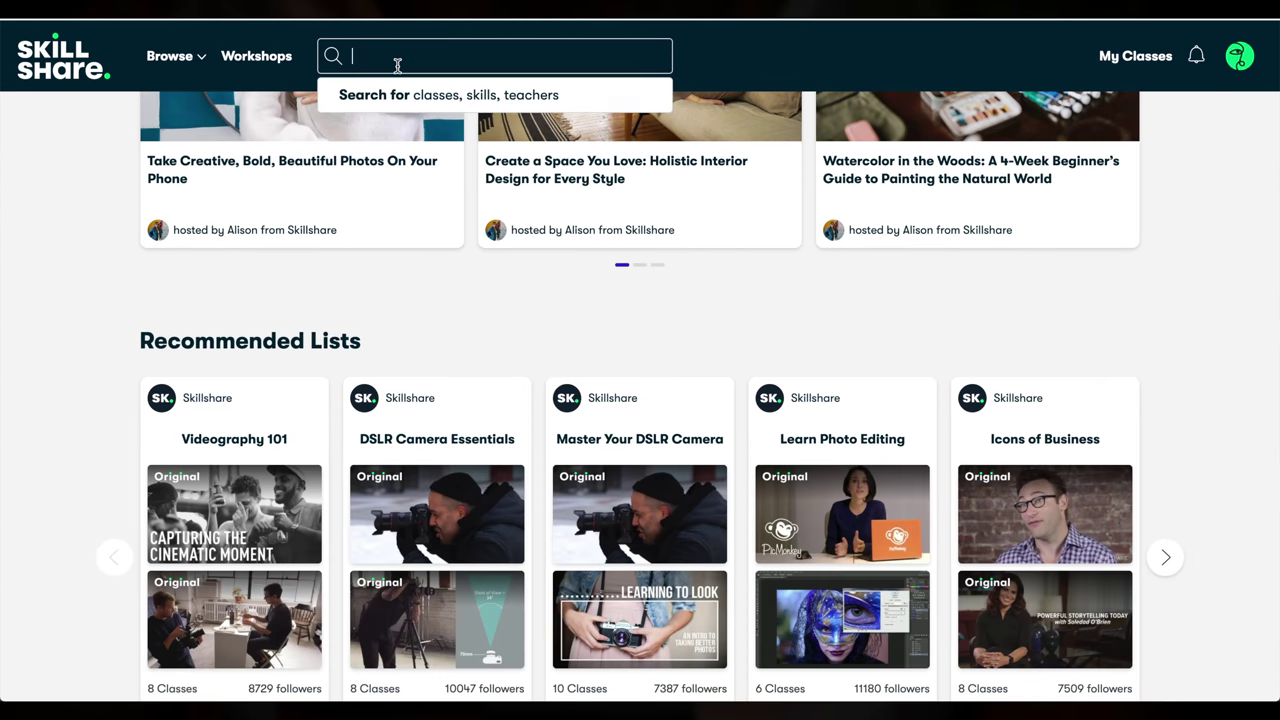
text(photo)
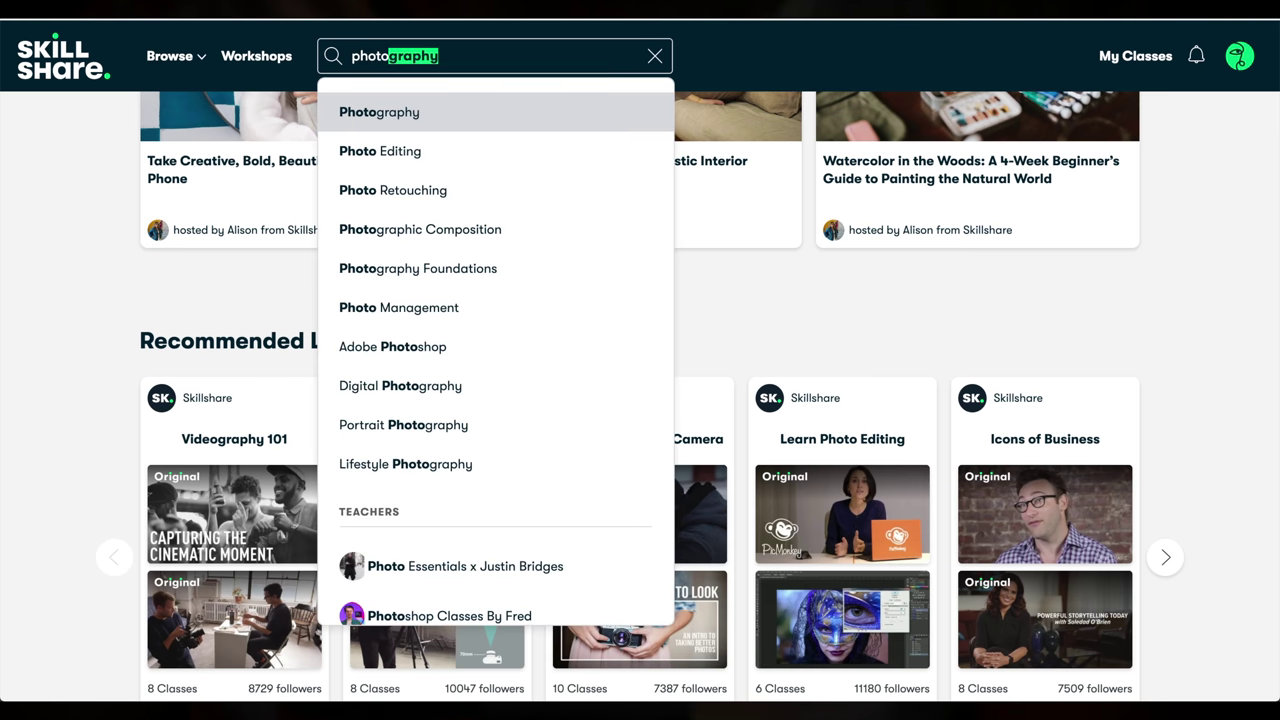
text(graphy)
key(Return)
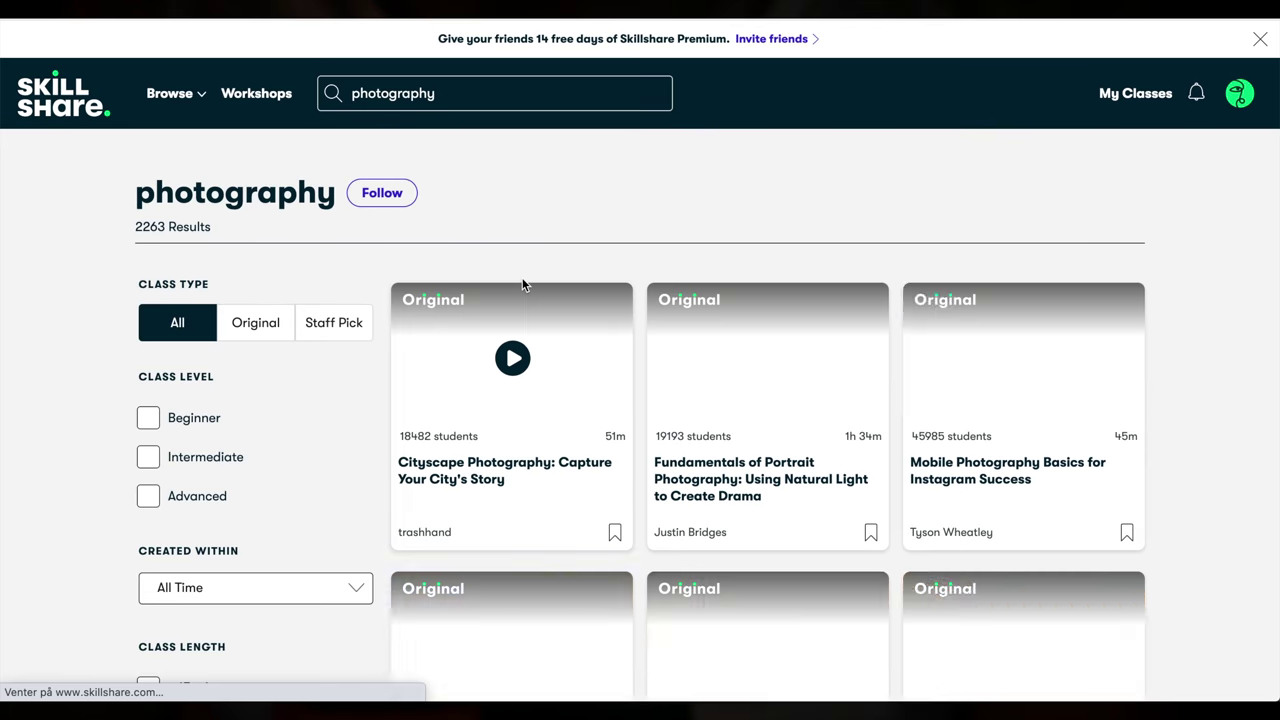
scroll(522, 285, down, 2)
scroll(523, 280, up, 3)
Search Skillshare for cooking classes and look through the results.
triple_click(495, 93)
text(cookin)
key(Return)
scroll(451, 264, down, 4)
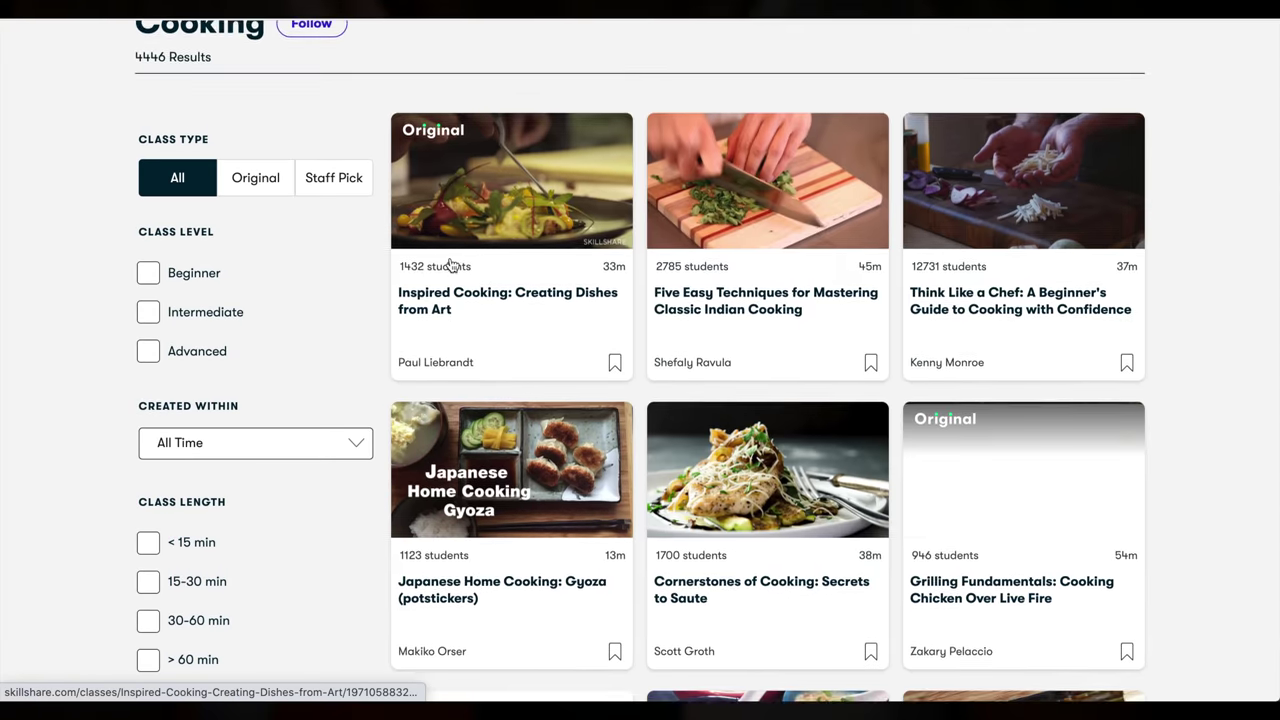
scroll(451, 264, down, 5)
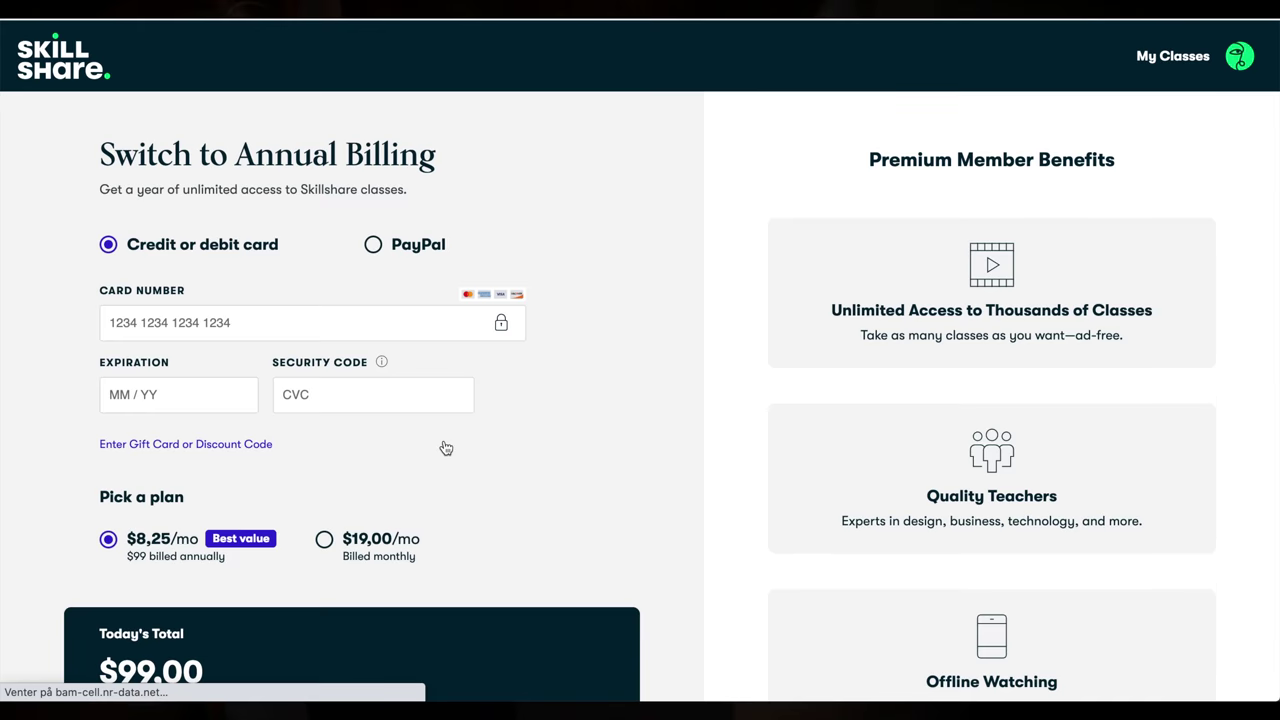
Review the payment options, plan choices and terms on the annual billing page.
scroll(444, 448, down, 3)
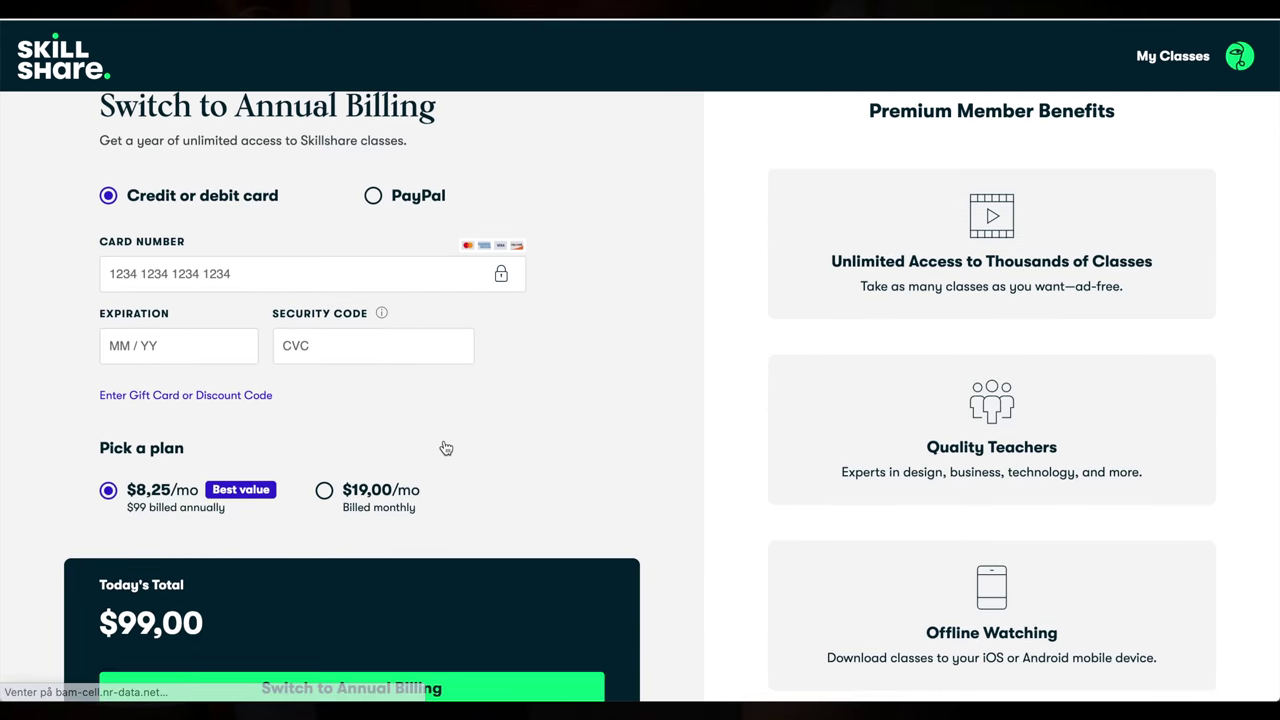
scroll(446, 448, down, 1)
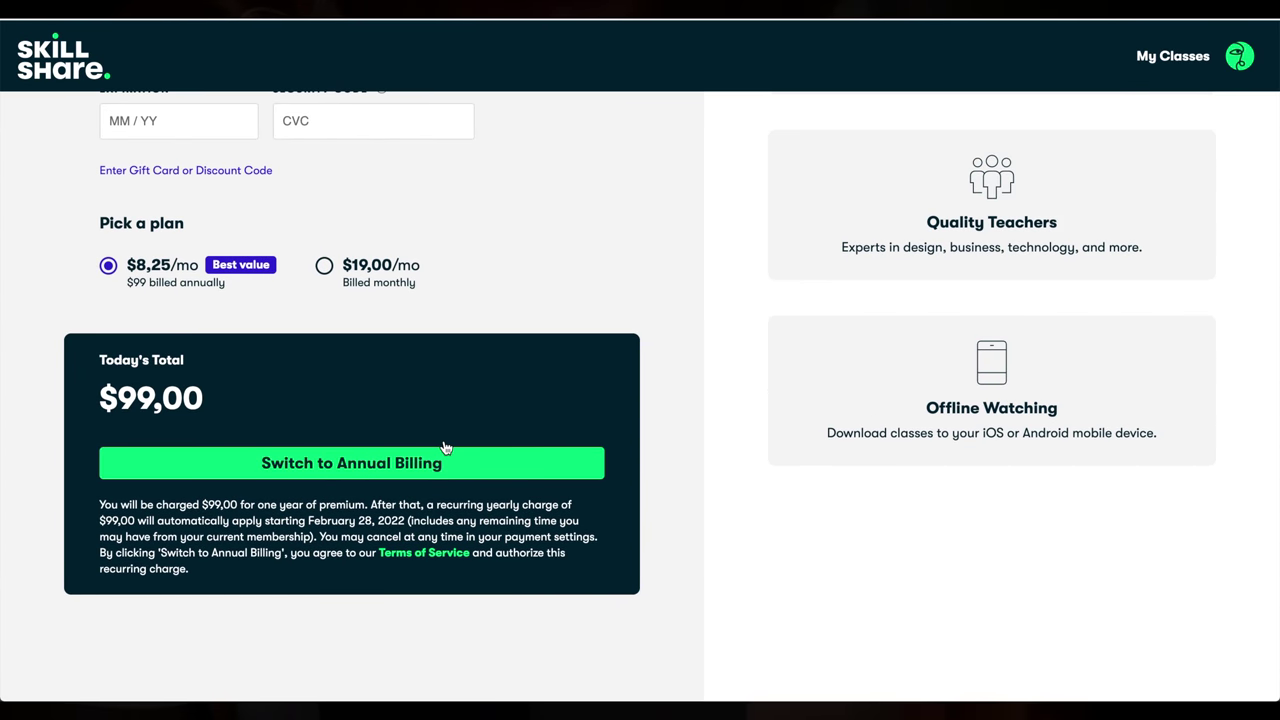
scroll(446, 448, up, 1)
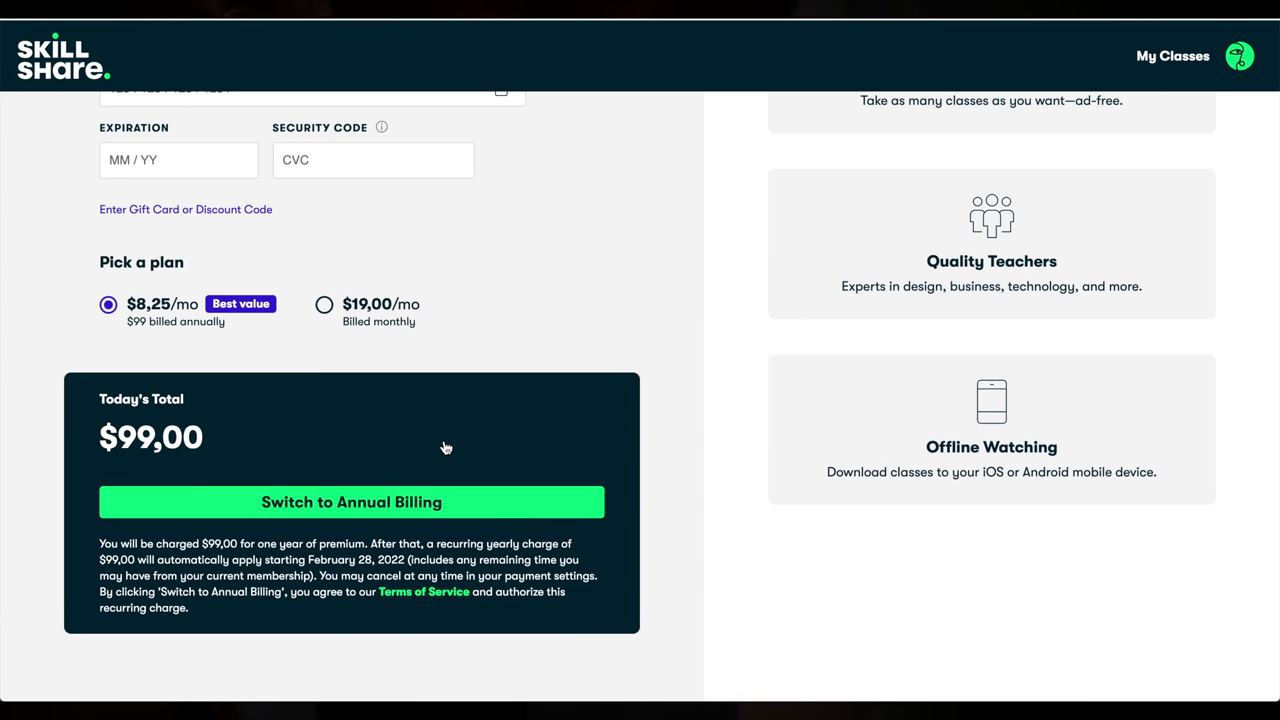
scroll(446, 448, up, 3)
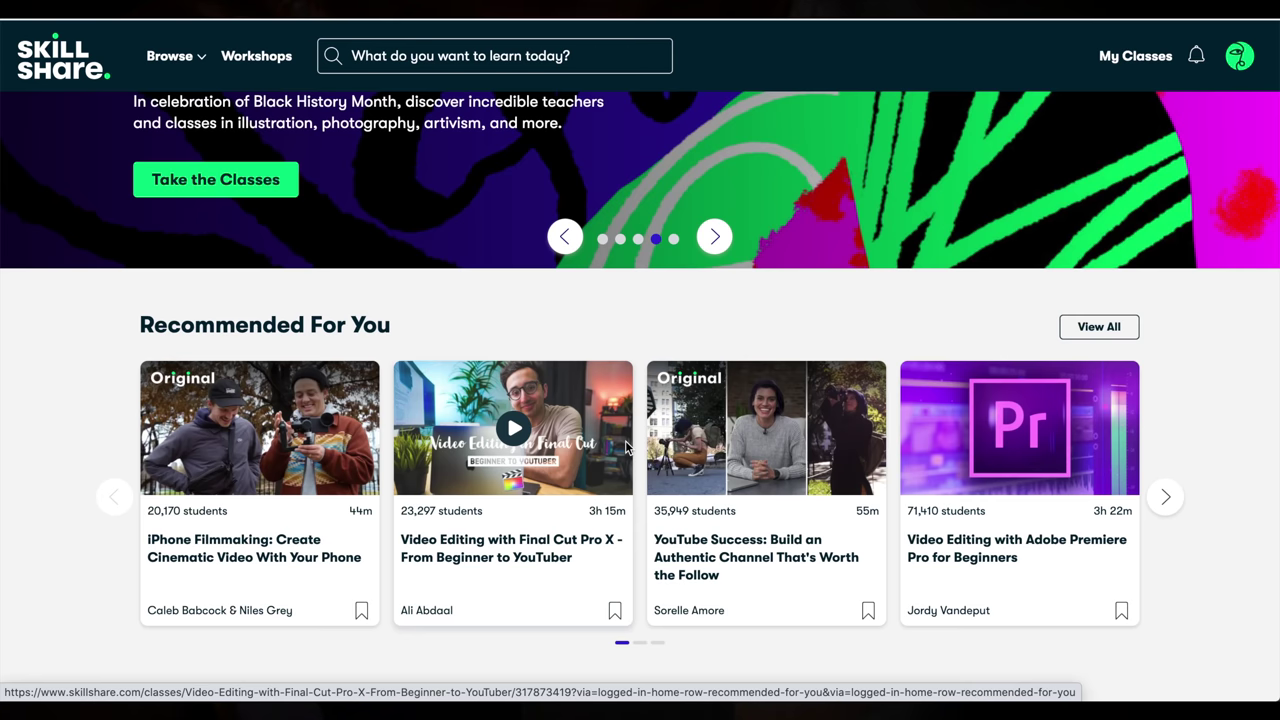
Browse the recommended classes, workshops, recommended lists and featured classes on the Skillshare home page.
scroll(628, 446, down, 3)
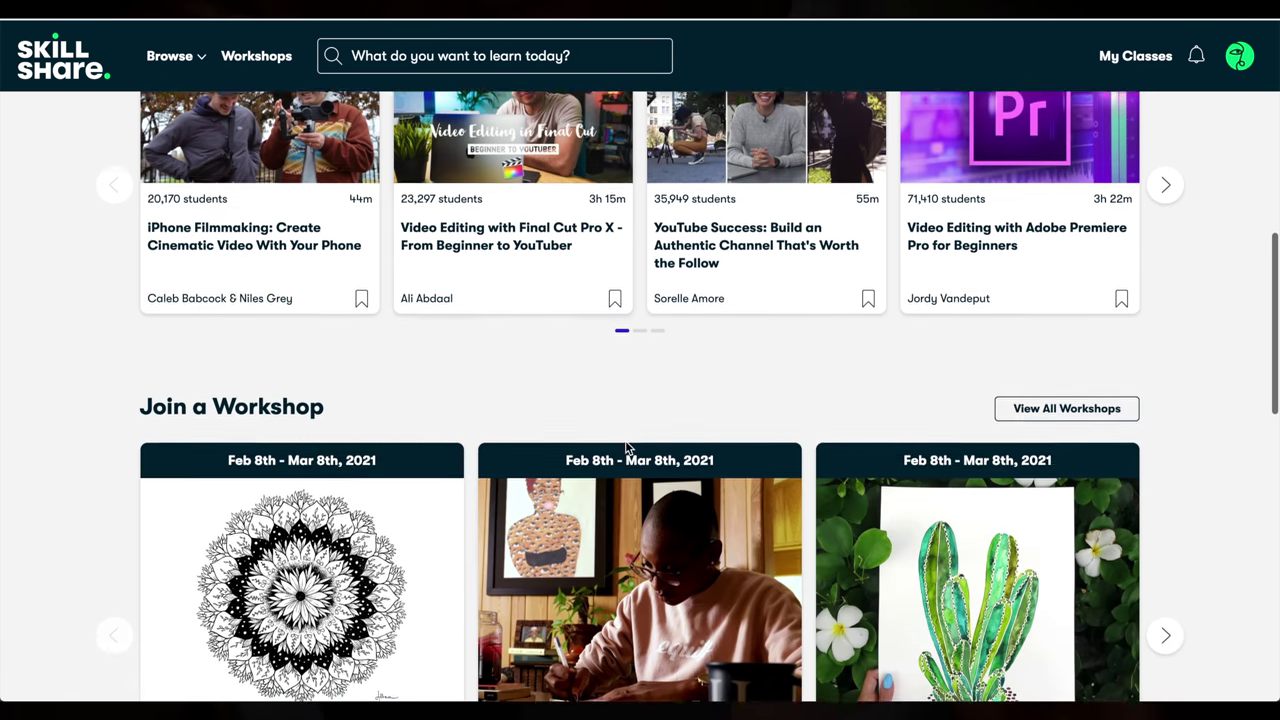
scroll(628, 446, down, 5)
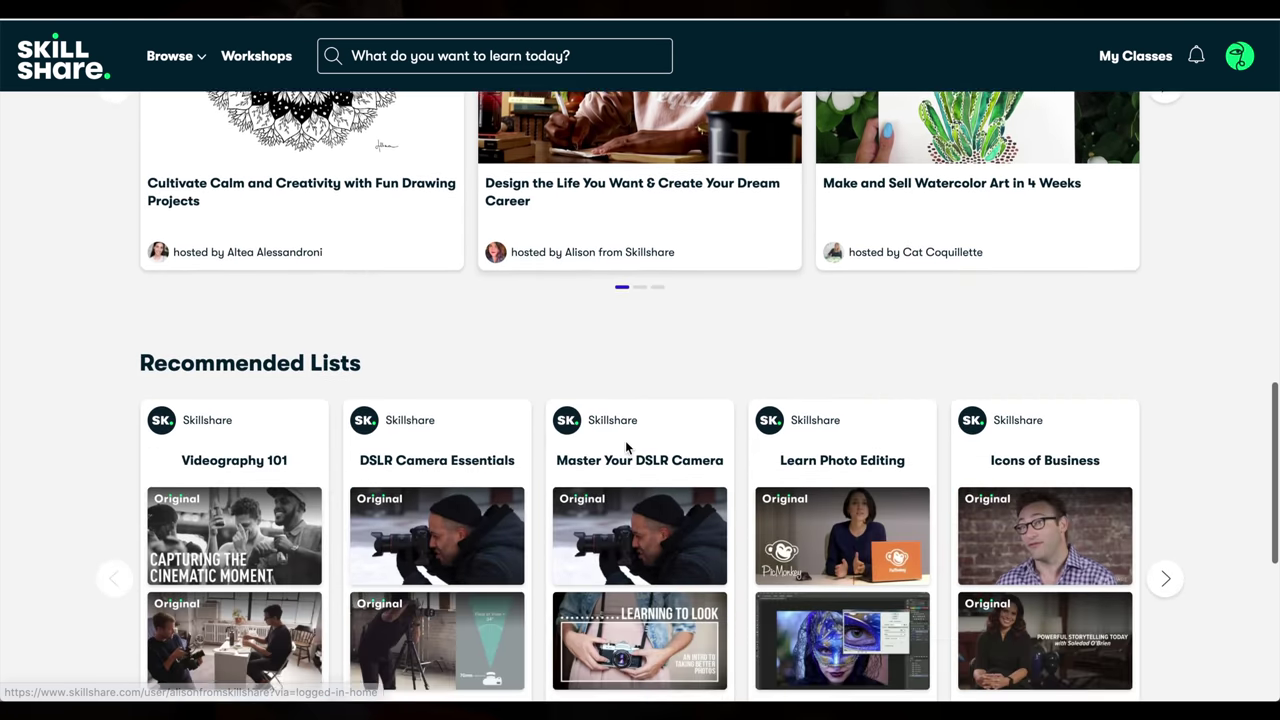
scroll(628, 446, down, 3)
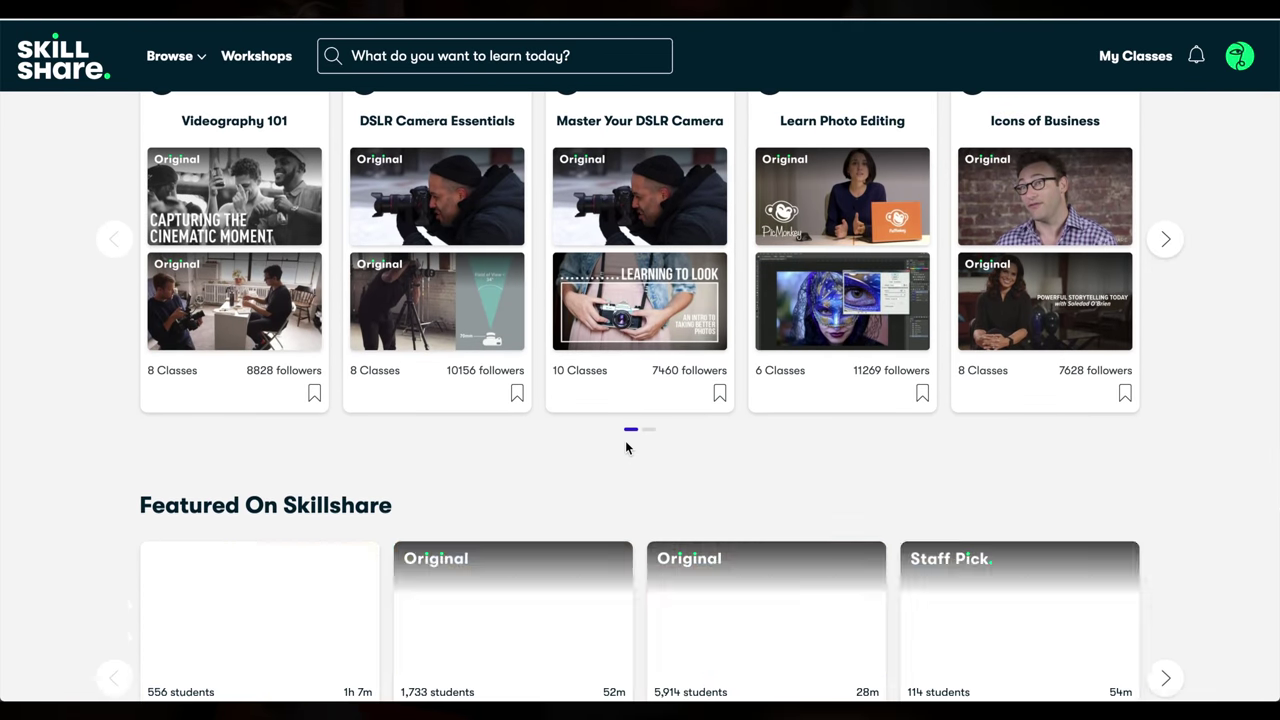
scroll(626, 447, down, 1)
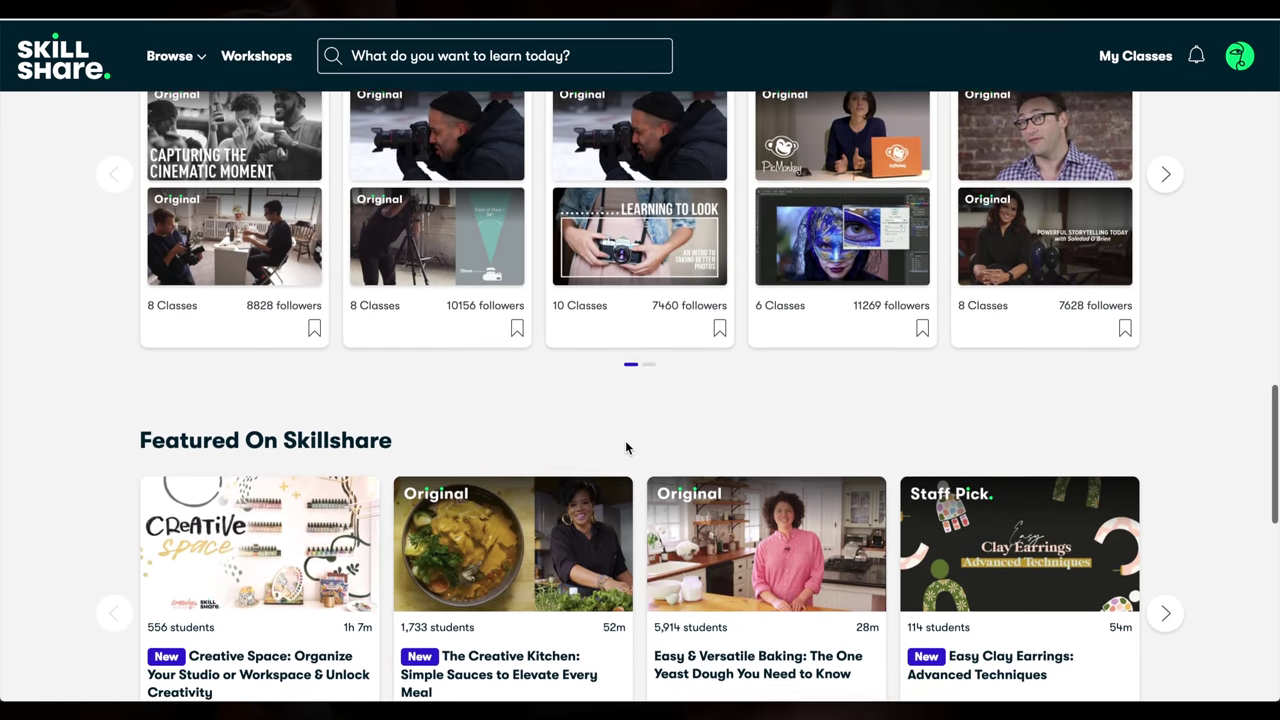
scroll(625, 447, down, 3)
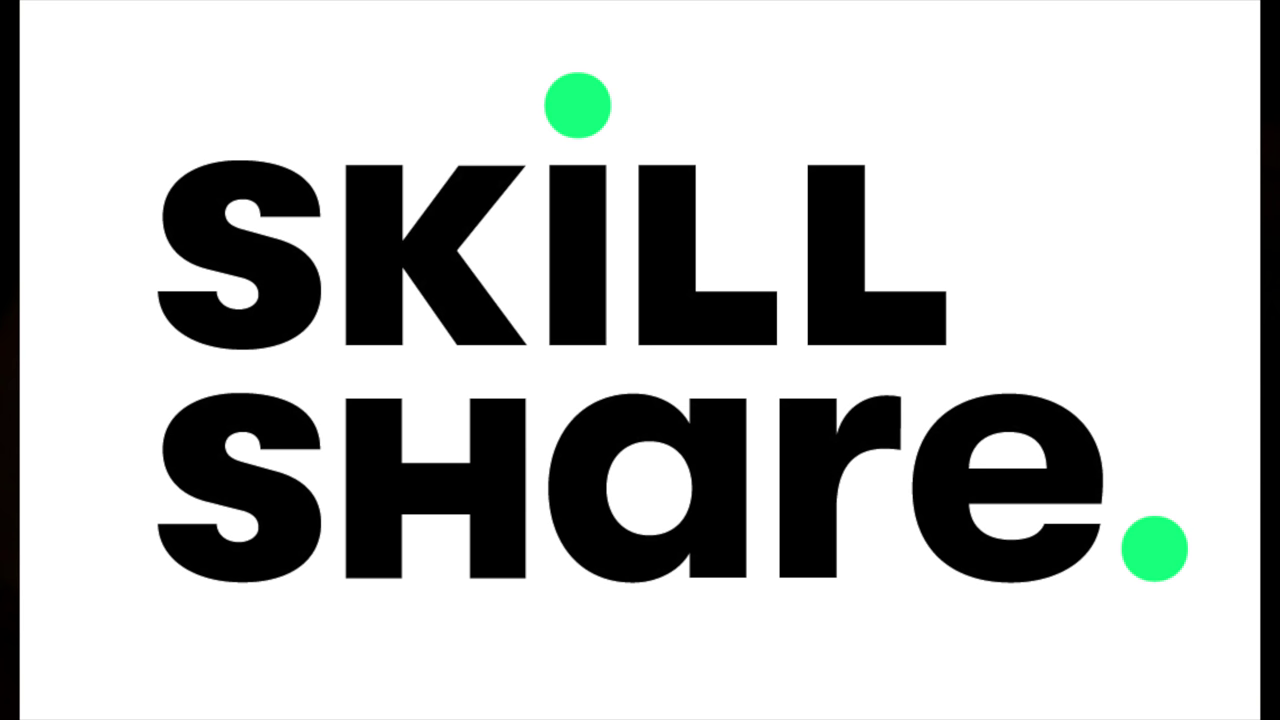